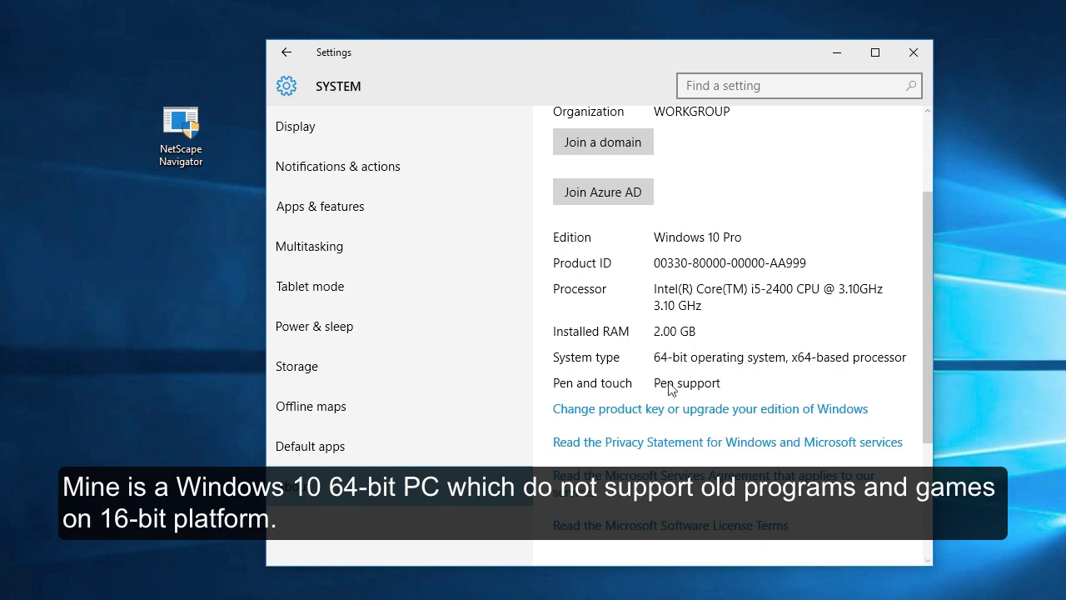
Step: Review the PC's edition, processor, RAM and system type on the system information page, and close Settings
scroll(748, 364, "down", 3)
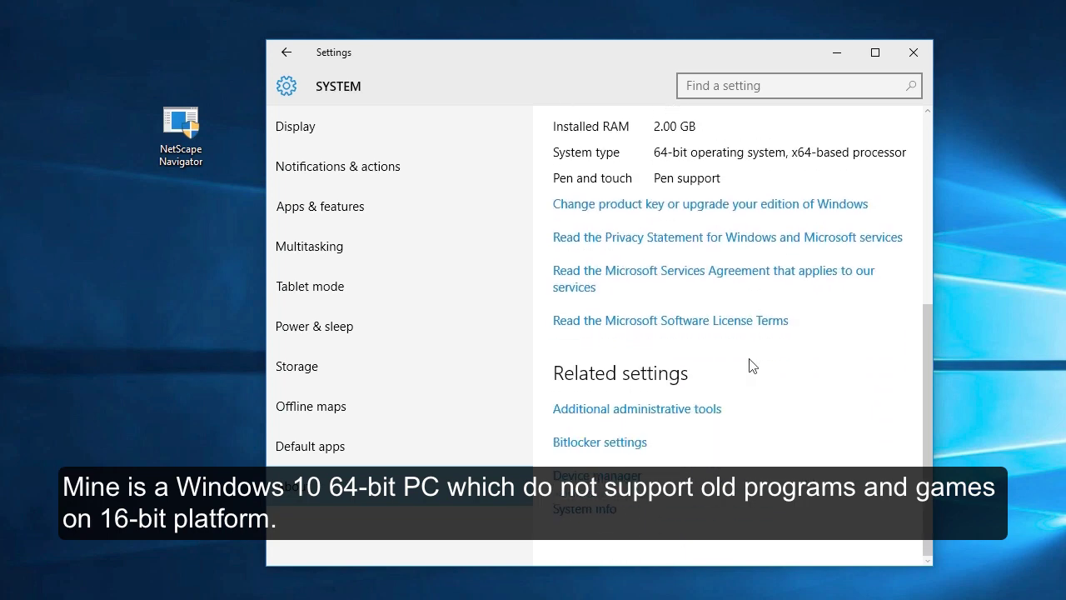
scroll(748, 364, "up", 5)
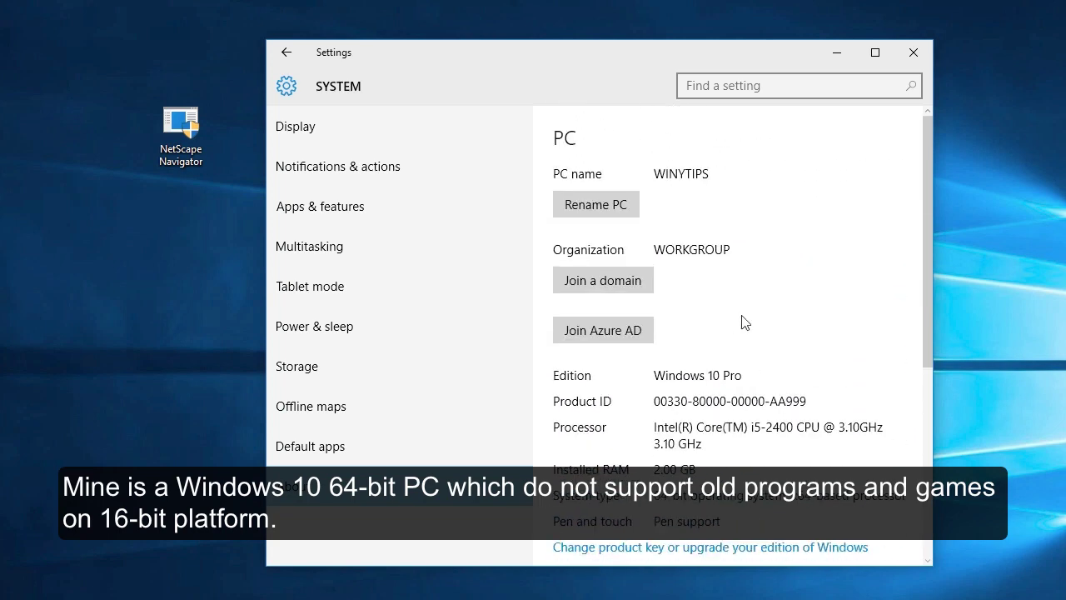
left_click(909, 52)
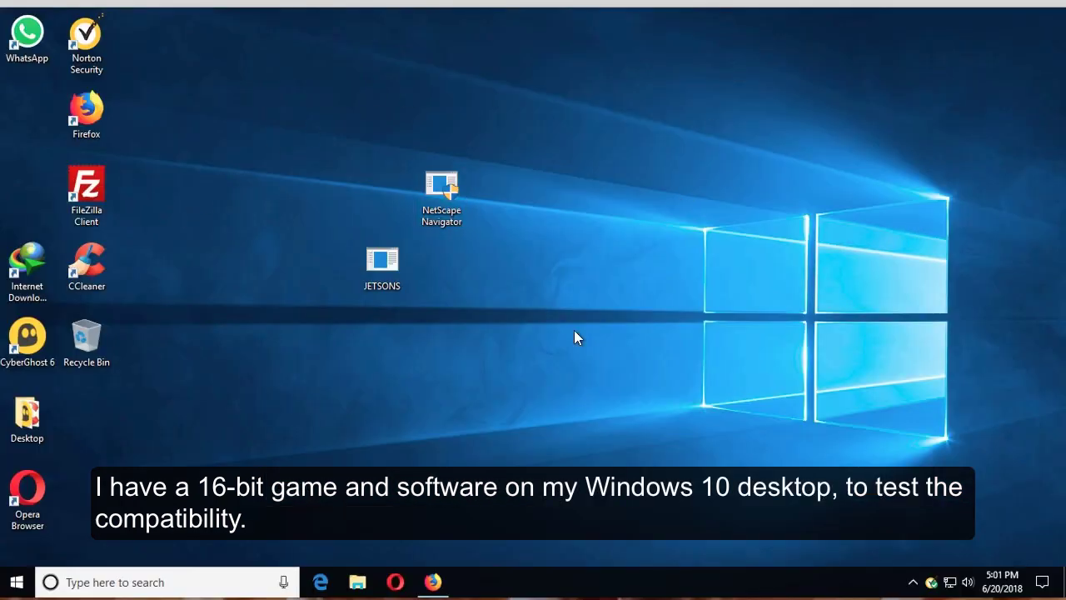
Step: Try to run NetScape Navigator from the desktop and dismiss the message
left_click(16, 583)
left_click(643, 374)
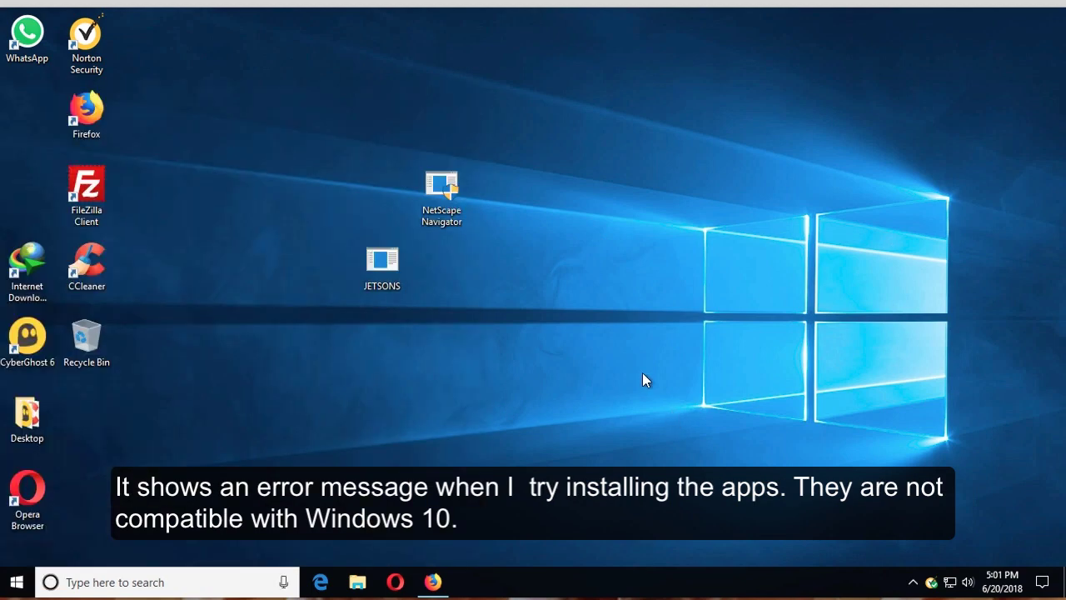
double_click(446, 192)
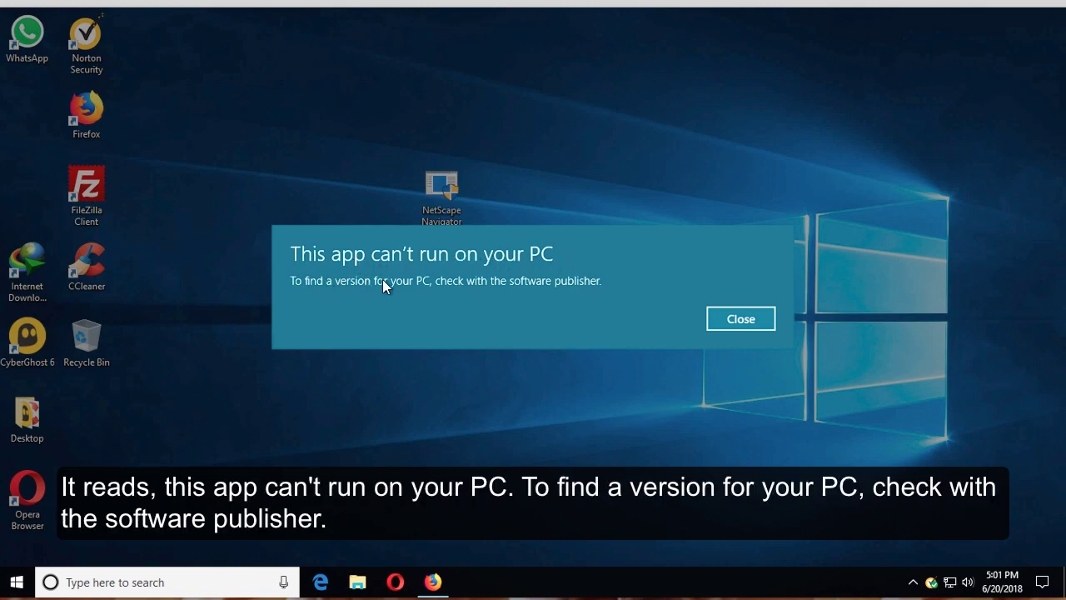
left_click(752, 318)
Step: Set NetScape Navigator to run in compatibility mode for Windows 95, apply the change and try to run the program again
right_click(432, 219)
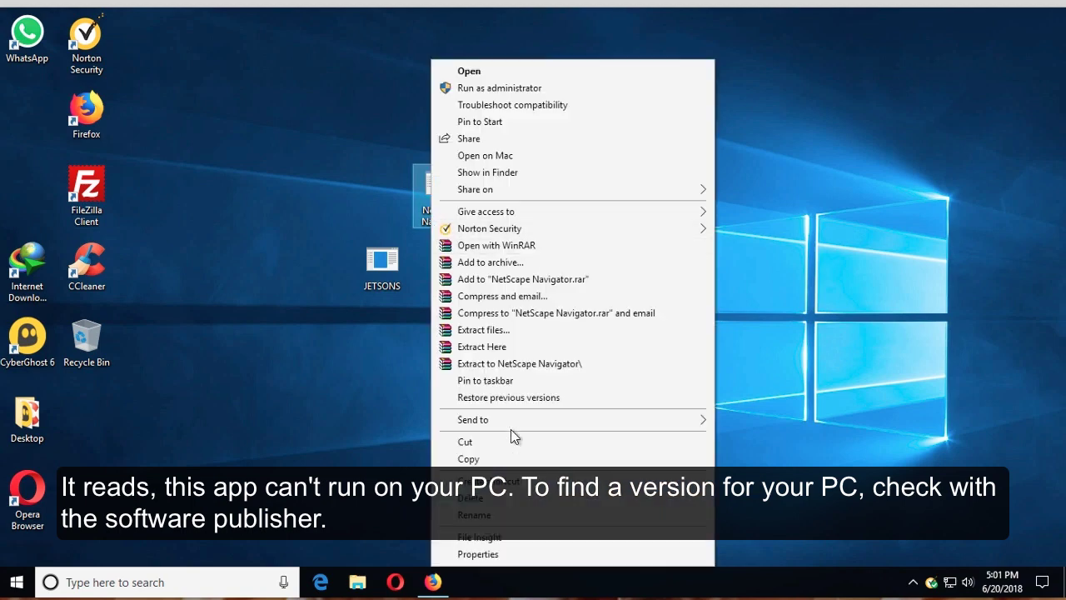
left_click(478, 554)
left_click(566, 188)
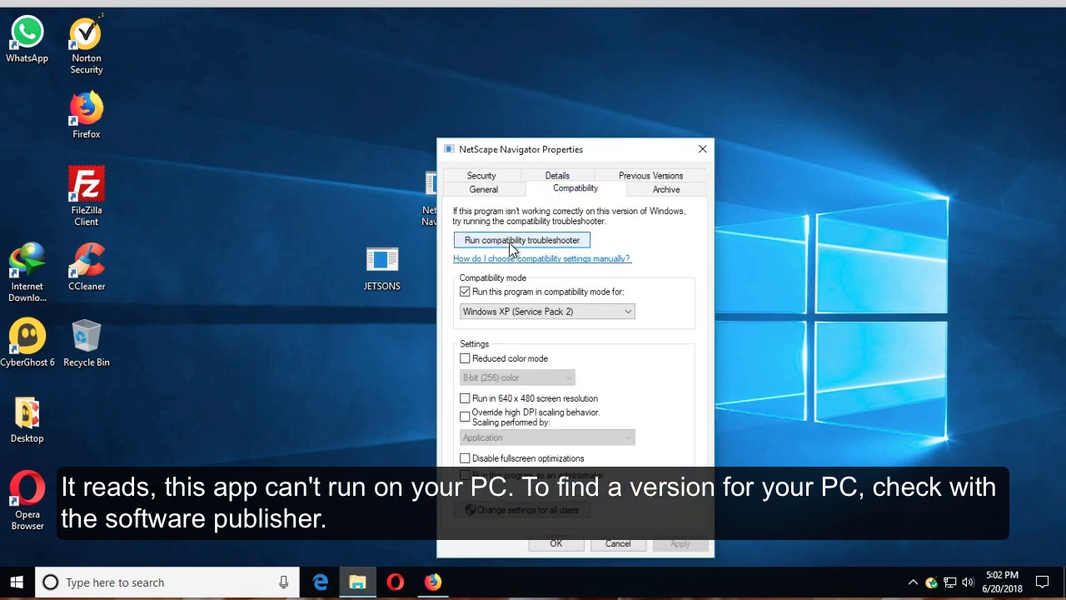
left_click(465, 292)
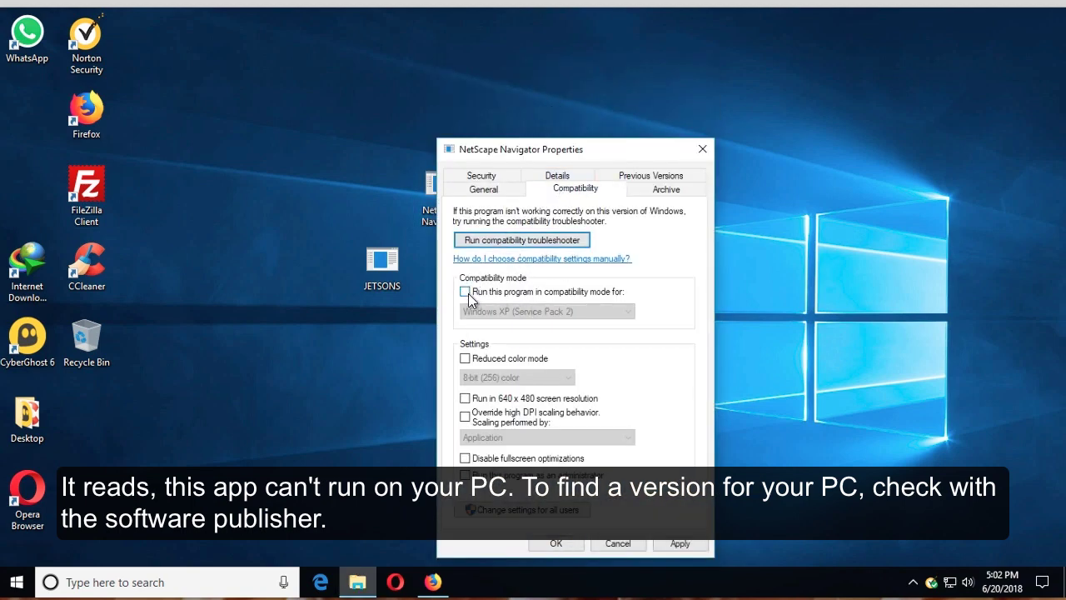
left_click(464, 292)
left_click(516, 312)
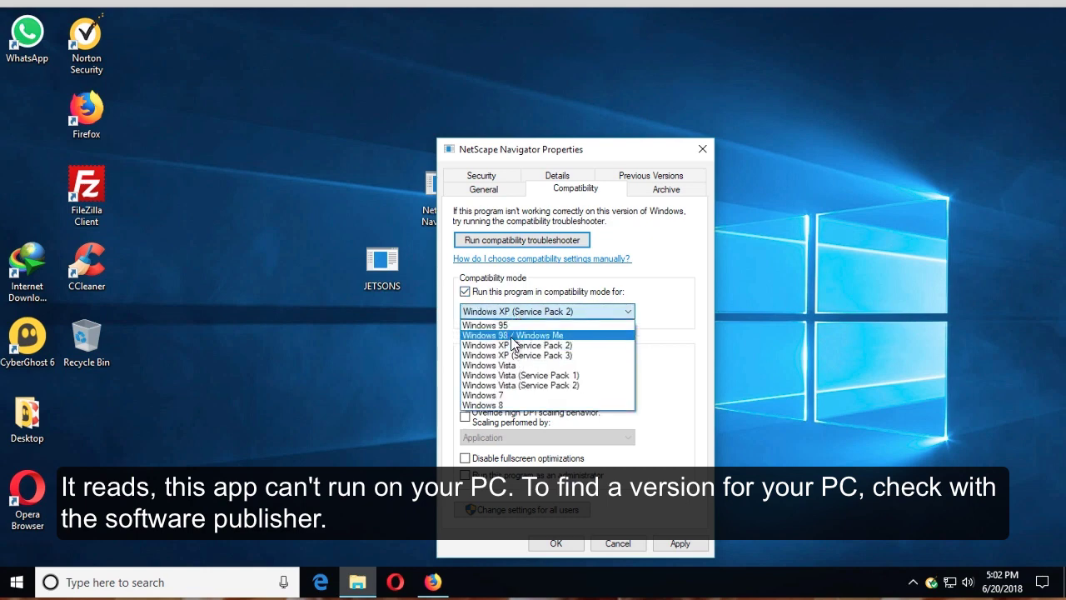
left_click(516, 345)
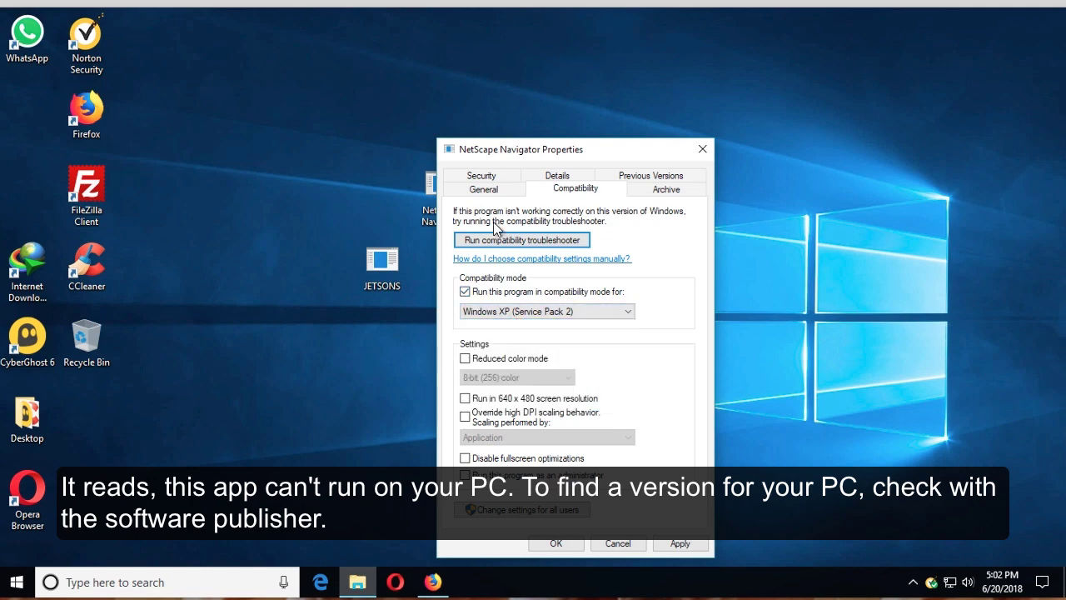
left_click(492, 313)
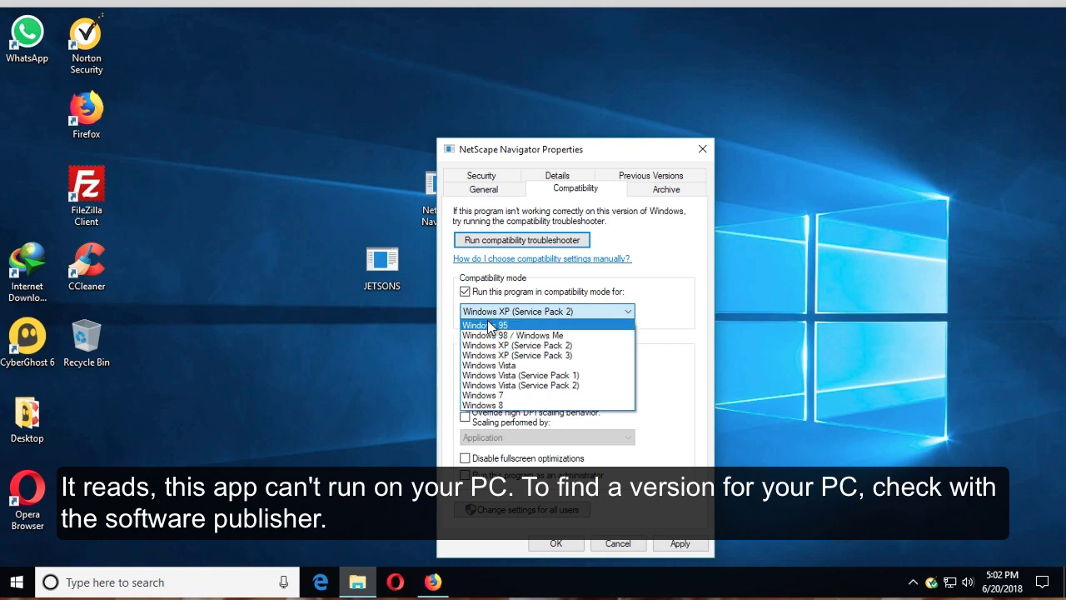
left_click(491, 325)
left_click(680, 543)
left_click(556, 543)
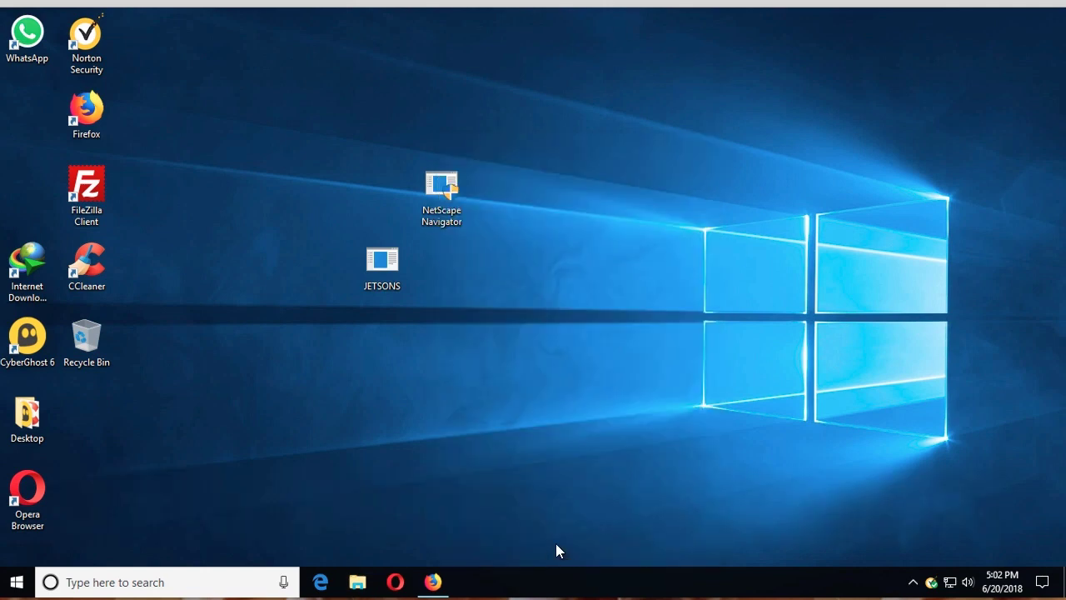
double_click(449, 204)
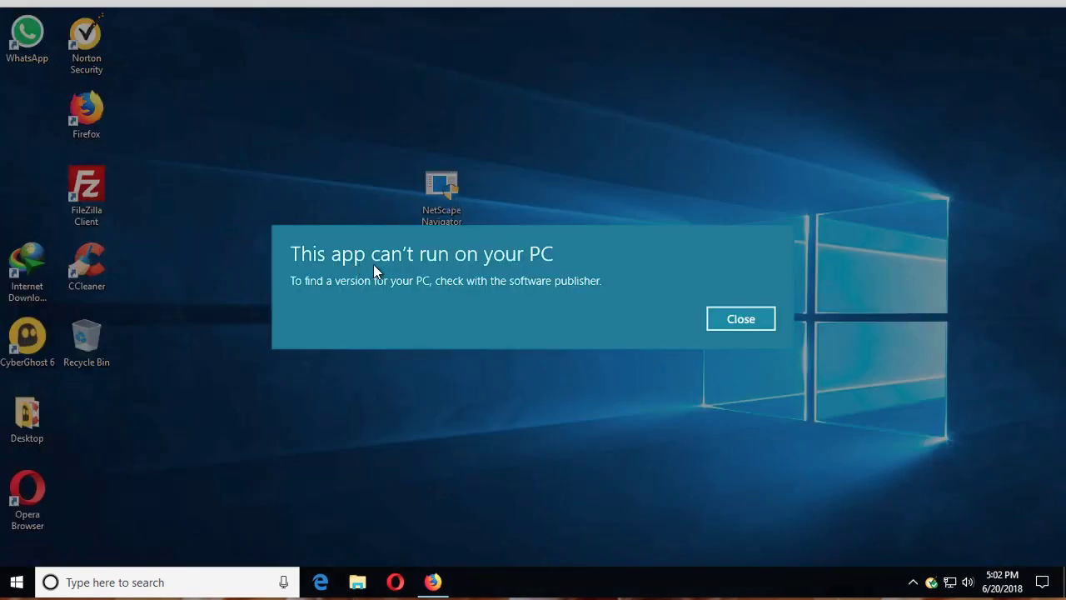
left_click(730, 319)
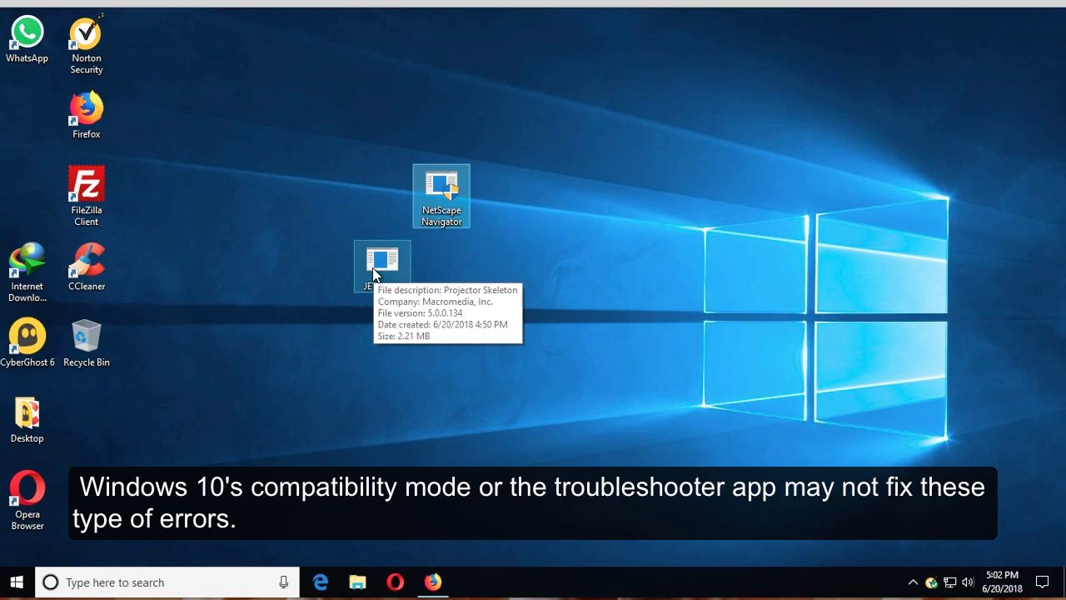
Step: Move the NetScape Navigator and JETSONS icons to new places on the desktop and try to run JETSONS
left_click_drag(442, 187, 683, 188)
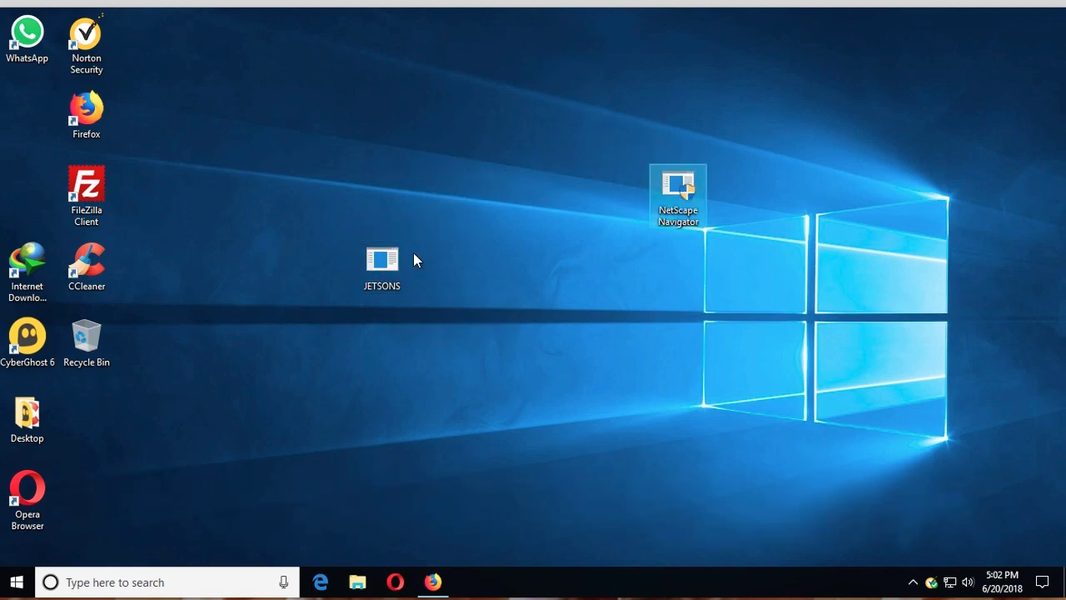
left_click_drag(387, 262, 456, 107)
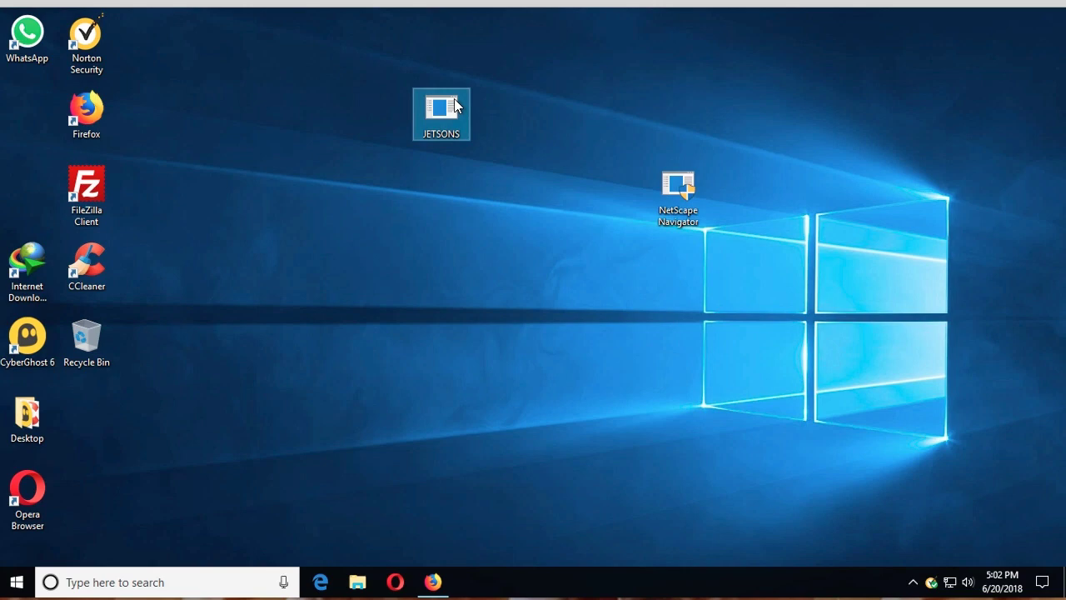
double_click(448, 106)
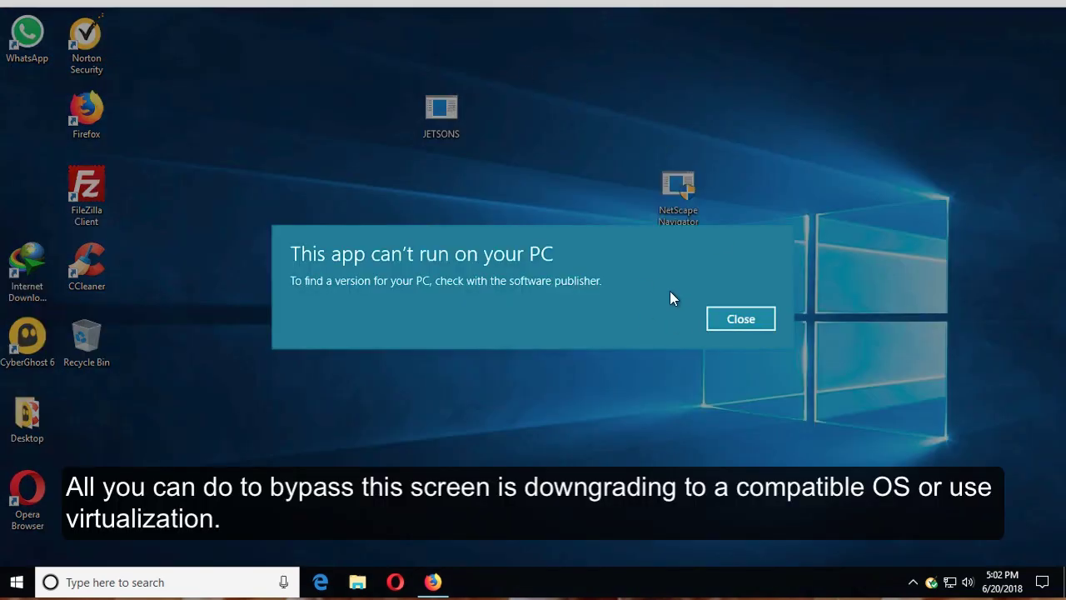
left_click(746, 319)
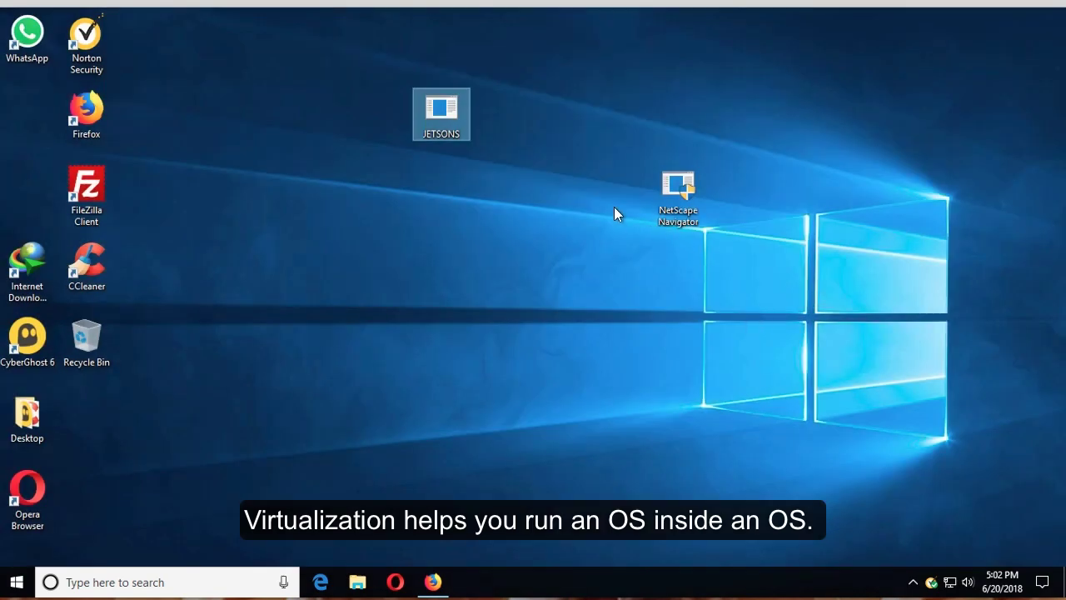
right_click(263, 193)
left_click(337, 96)
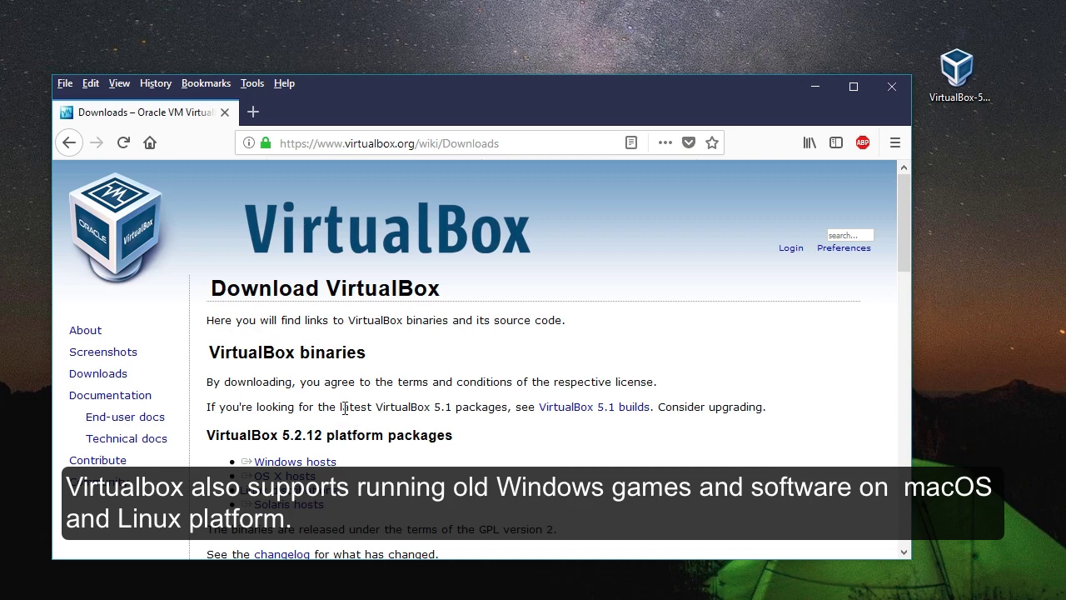
Step: Download the VirtualBox 5.2.12 package for Windows hosts and launch its installer from the desktop
left_click(313, 462)
left_click(958, 71)
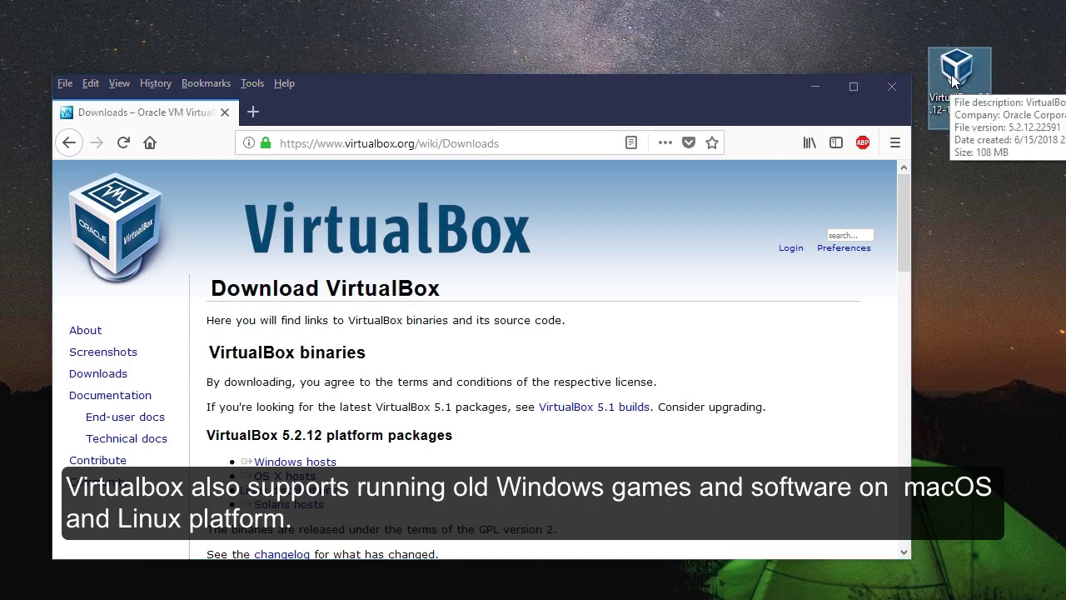
double_click(953, 78)
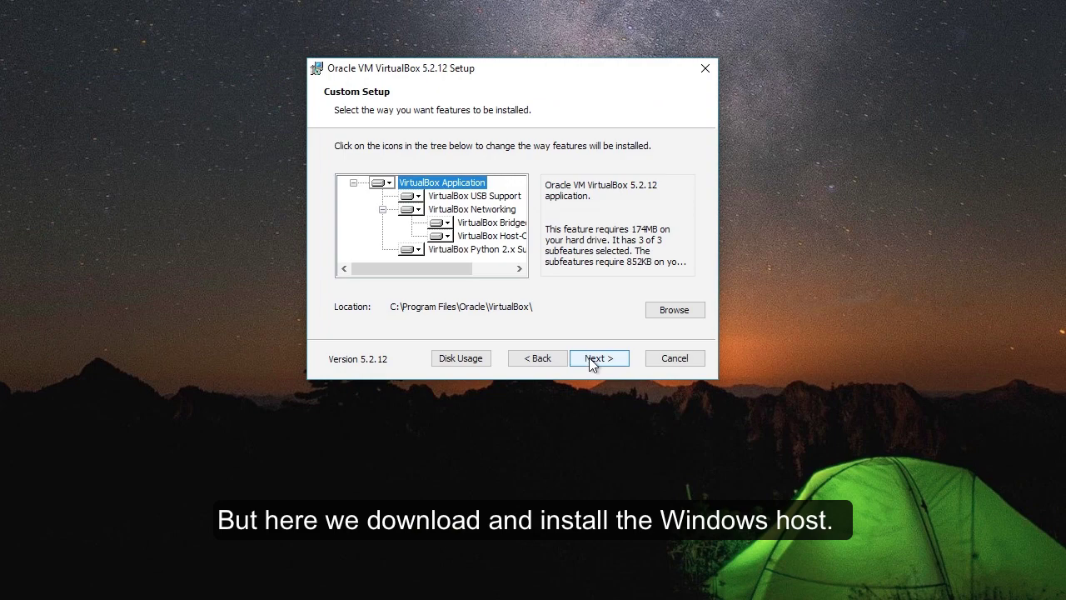
Step: Install VirtualBox 5.2.12 with the default features, shortcuts and file associations, allowing system changes and the Oracle Universal Serial Bus device software
left_click(589, 358)
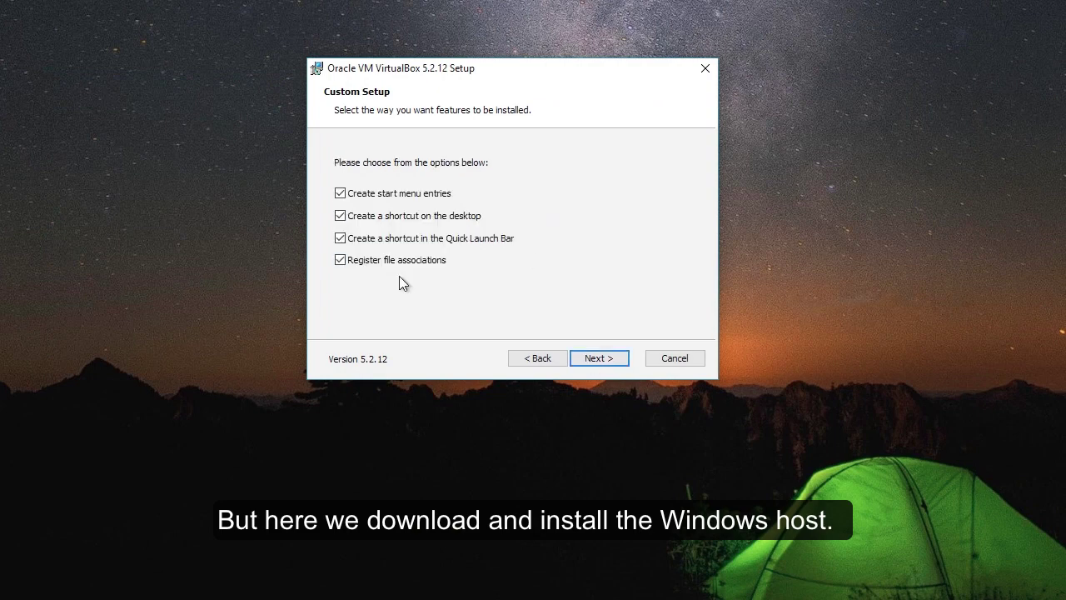
left_click(589, 357)
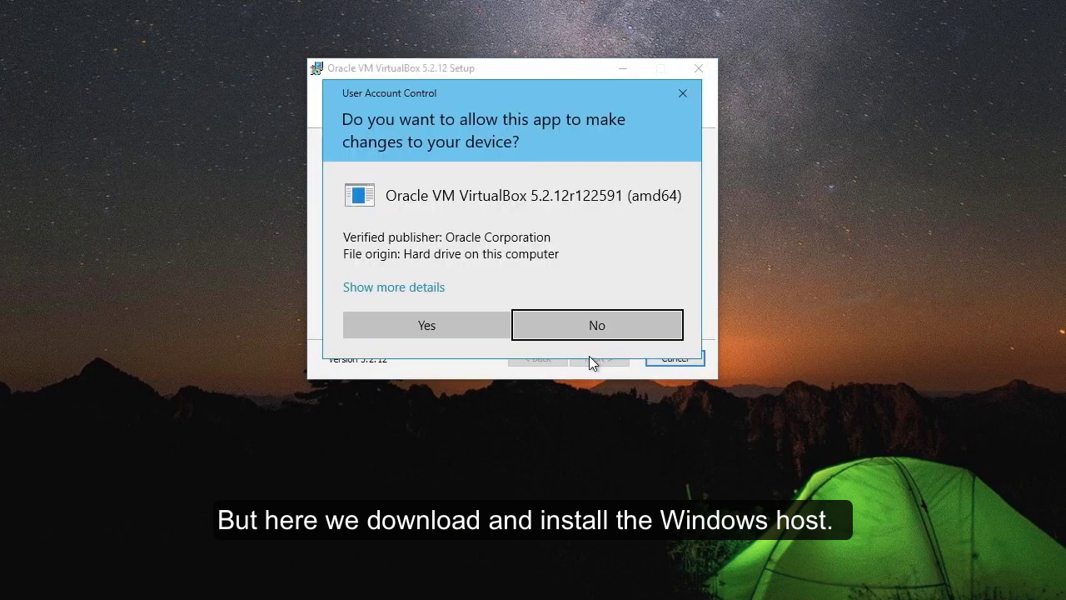
left_click(446, 315)
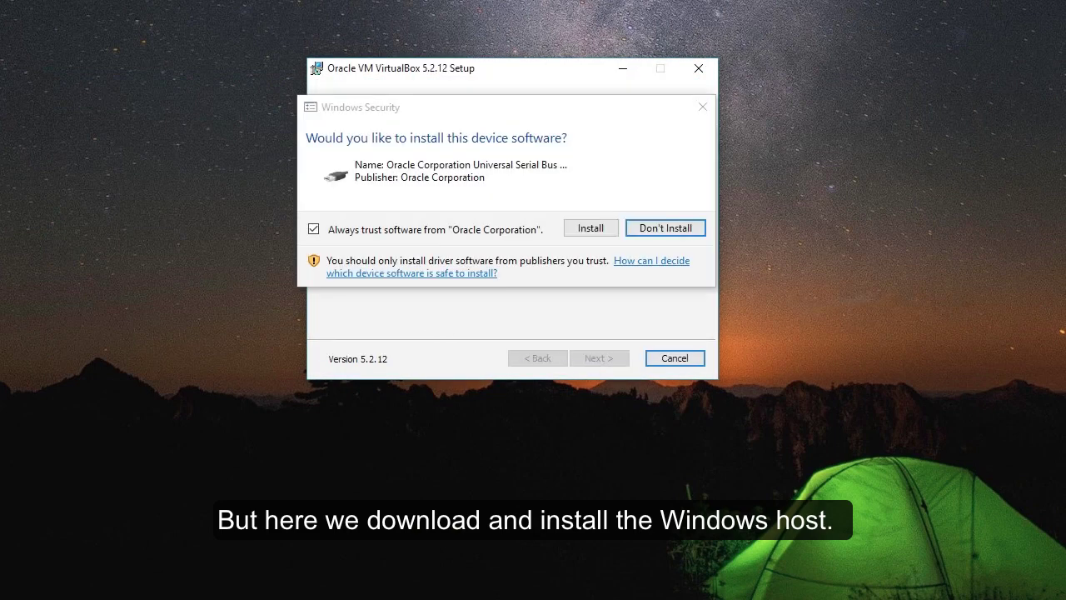
left_click(588, 229)
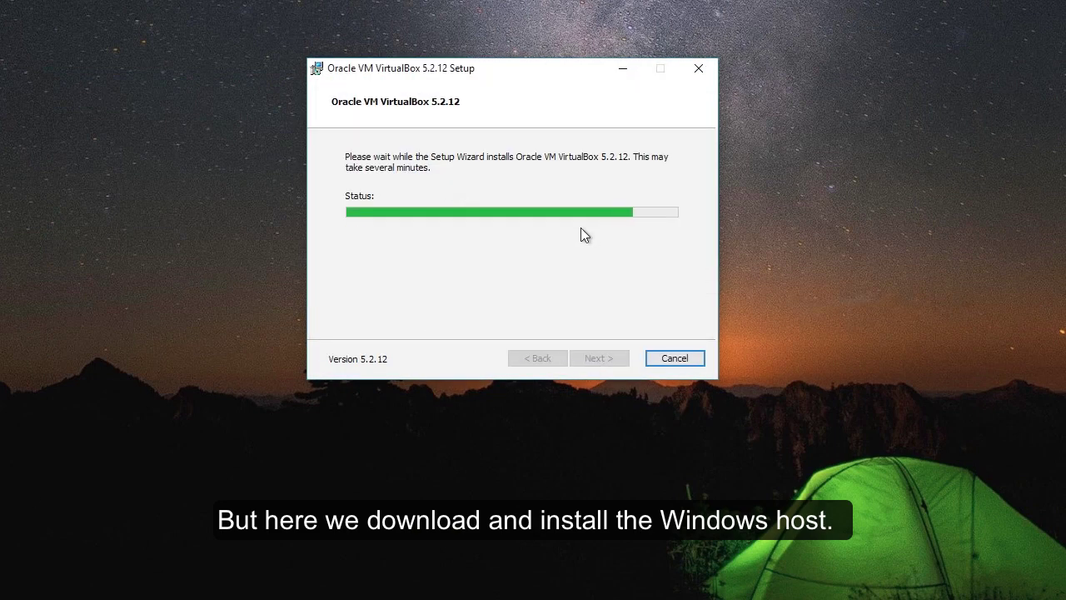
key("Return")
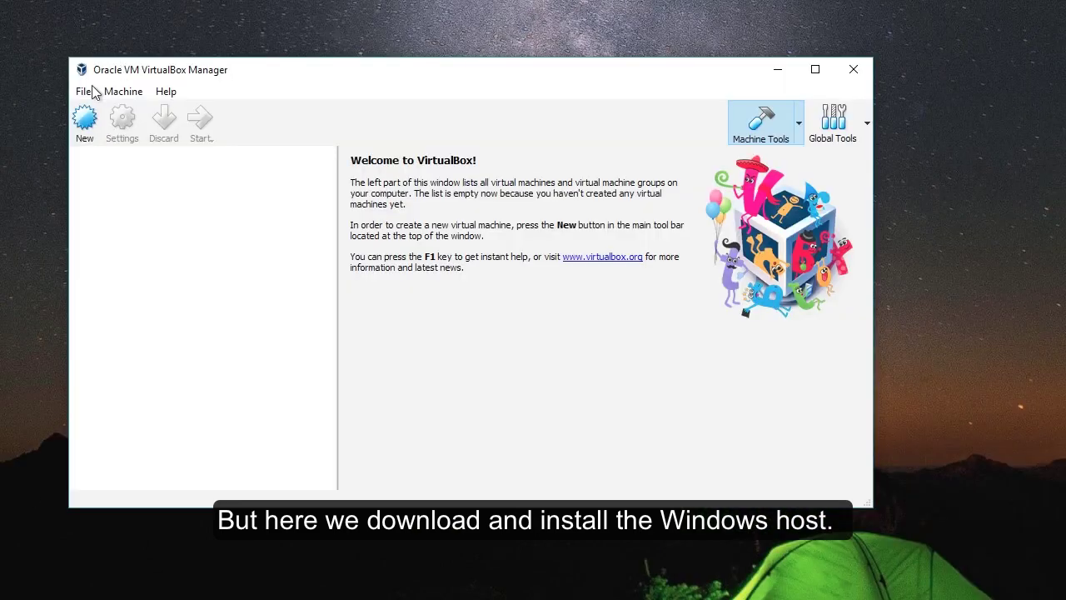
Step: Start creating a new virtual machine in VirtualBox Manager and name it Windows XP
left_click(84, 121)
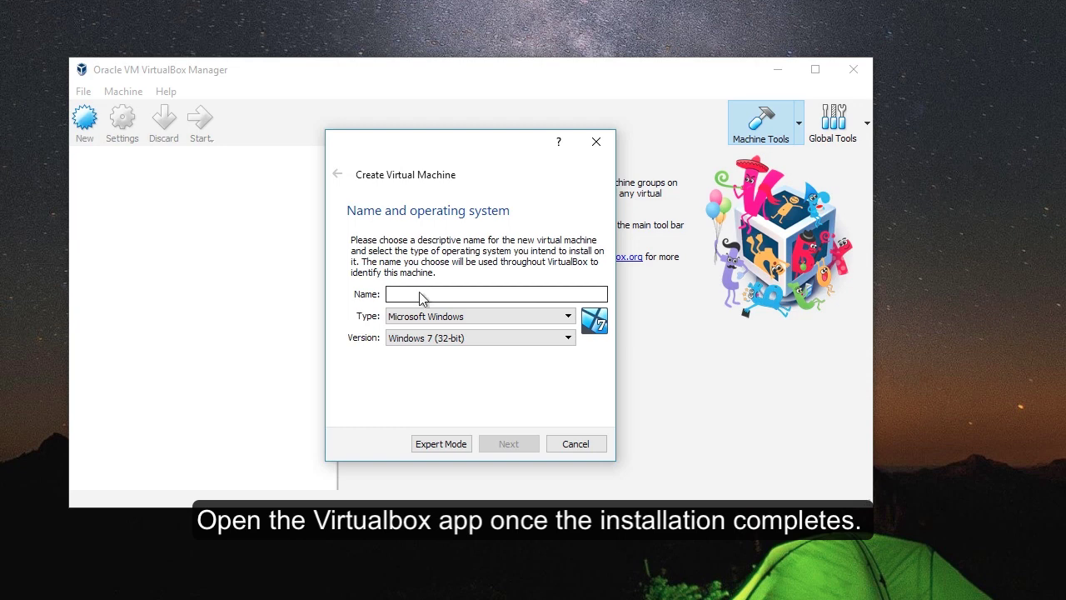
type("Windows XP")
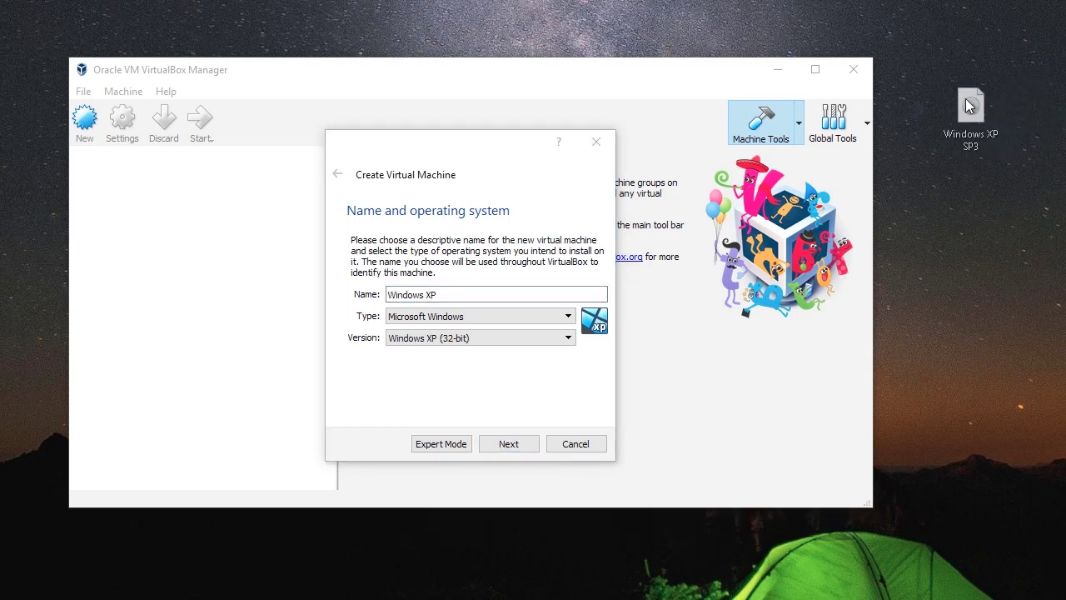
left_click(983, 159)
Step: Browse the available Windows versions for the new virtual machine and choose Windows XP (32-bit)
left_click(476, 338)
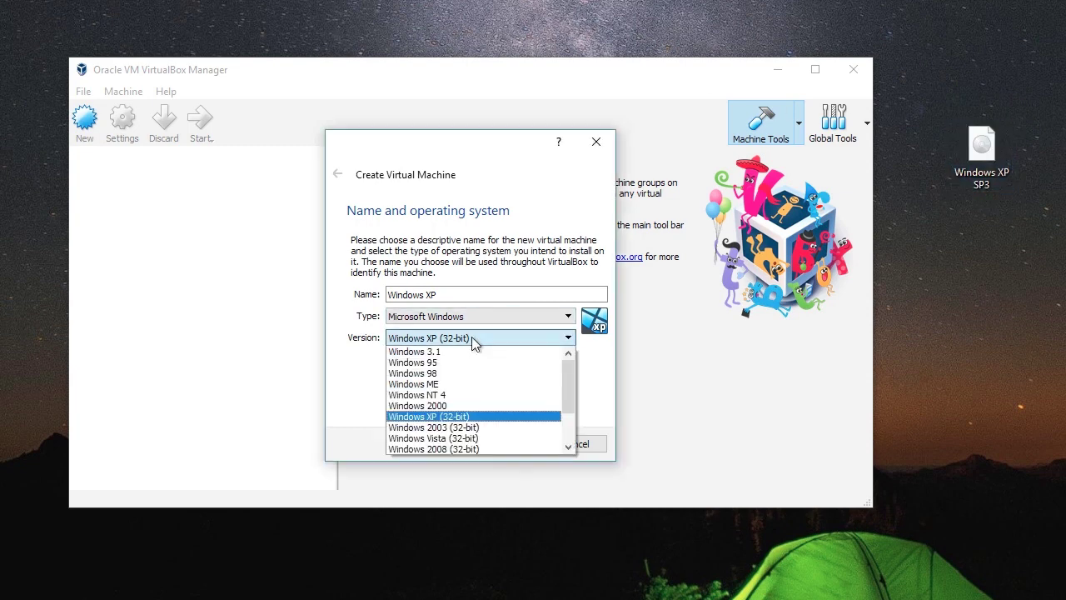
scroll(466, 405, "down", 2)
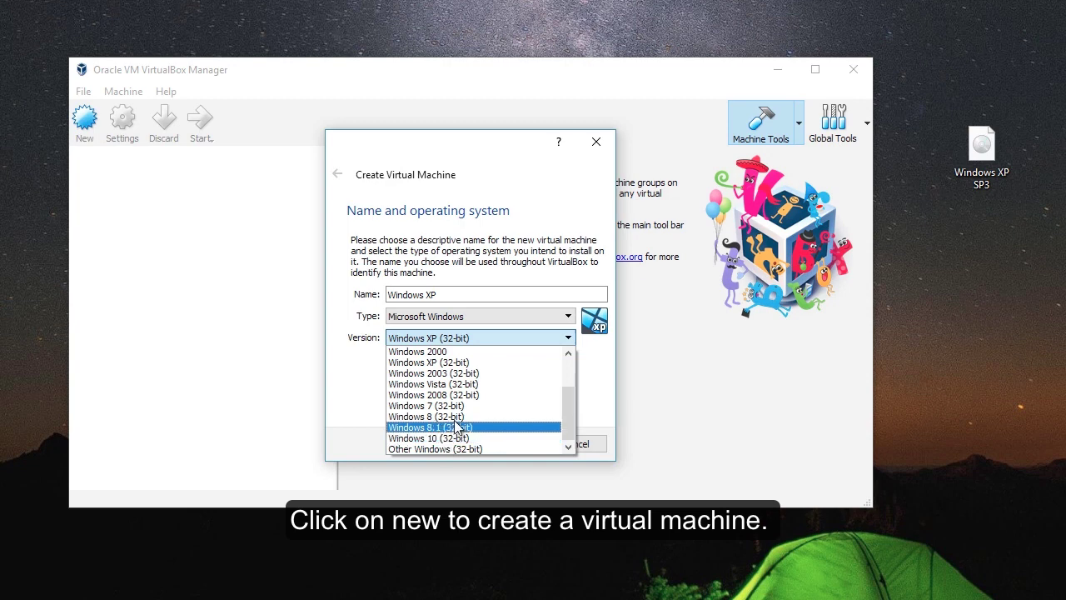
scroll(456, 427, "up", 2)
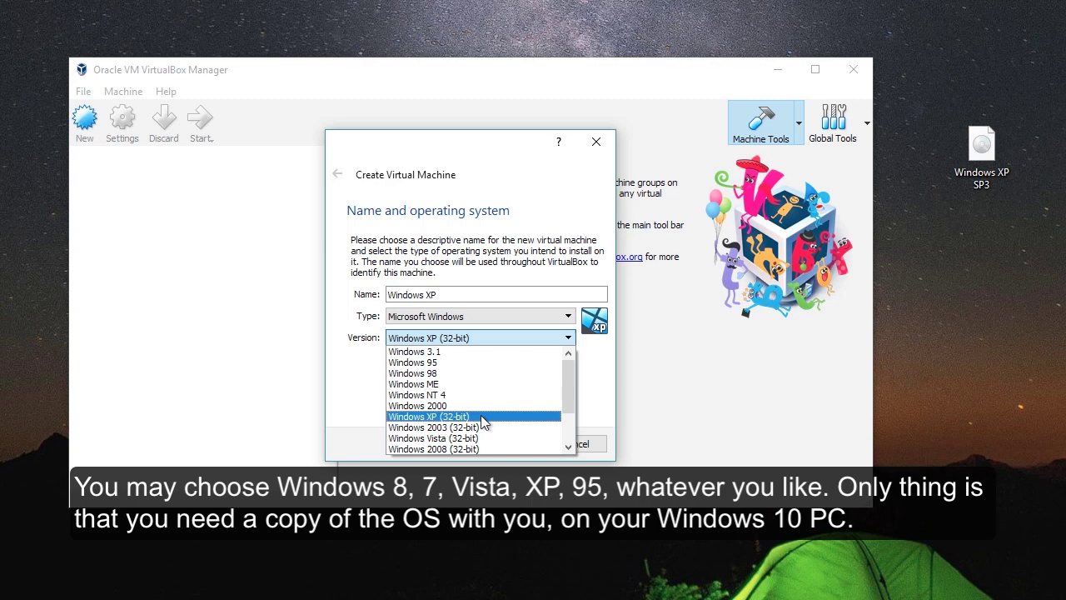
scroll(481, 422, "down", 2)
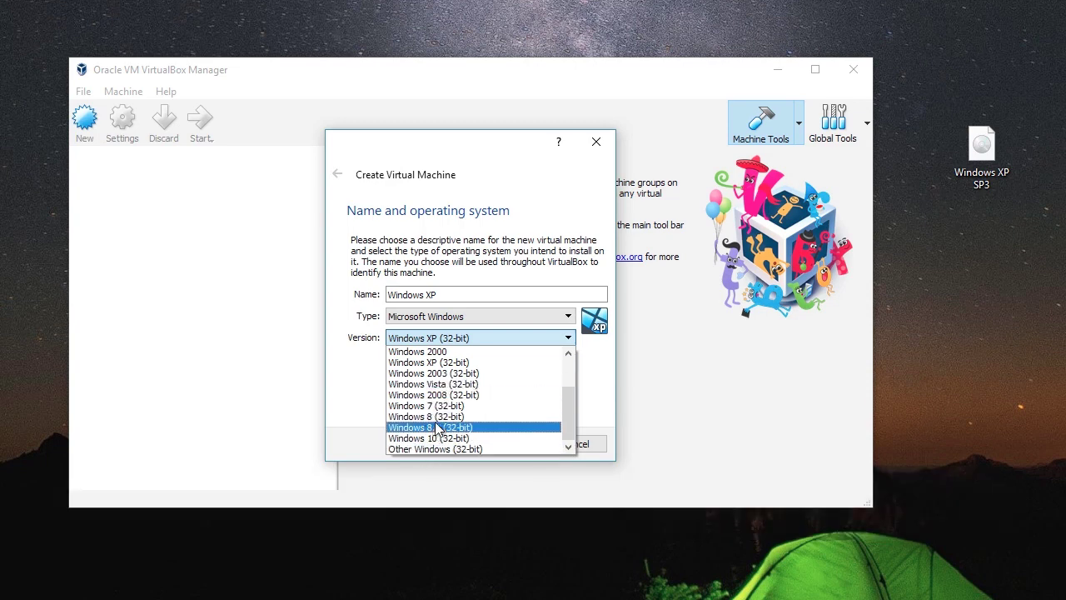
scroll(437, 427, "up", 2)
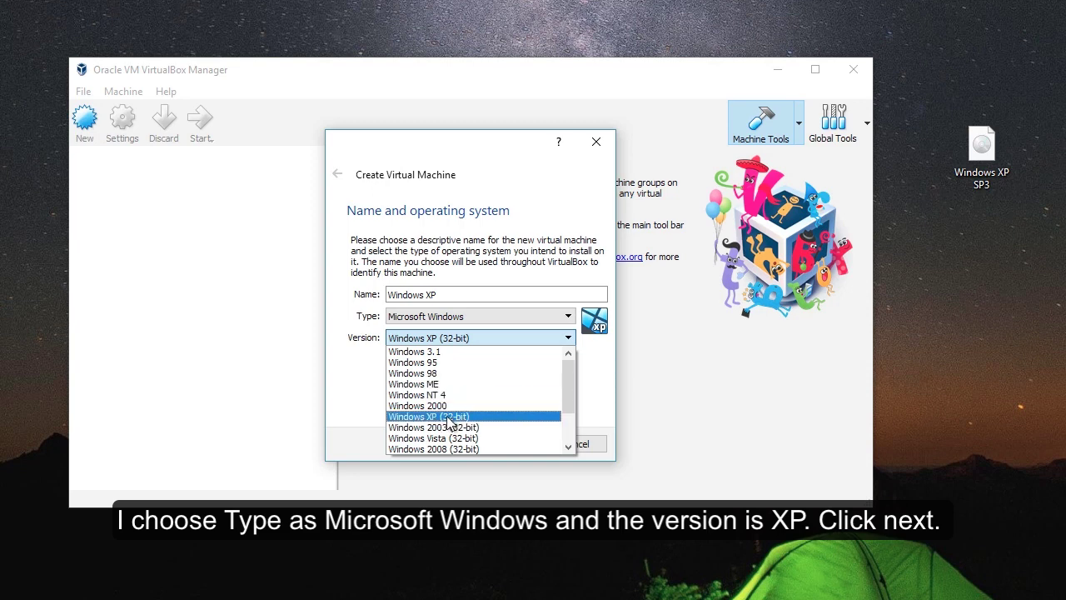
left_click(450, 417)
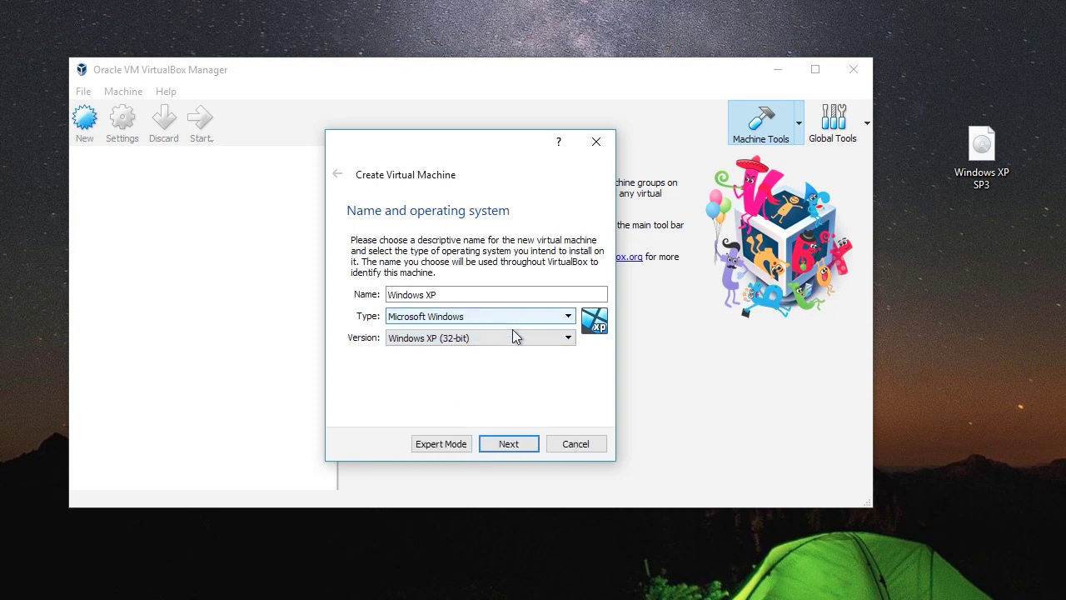
left_click(537, 300)
left_click(541, 316)
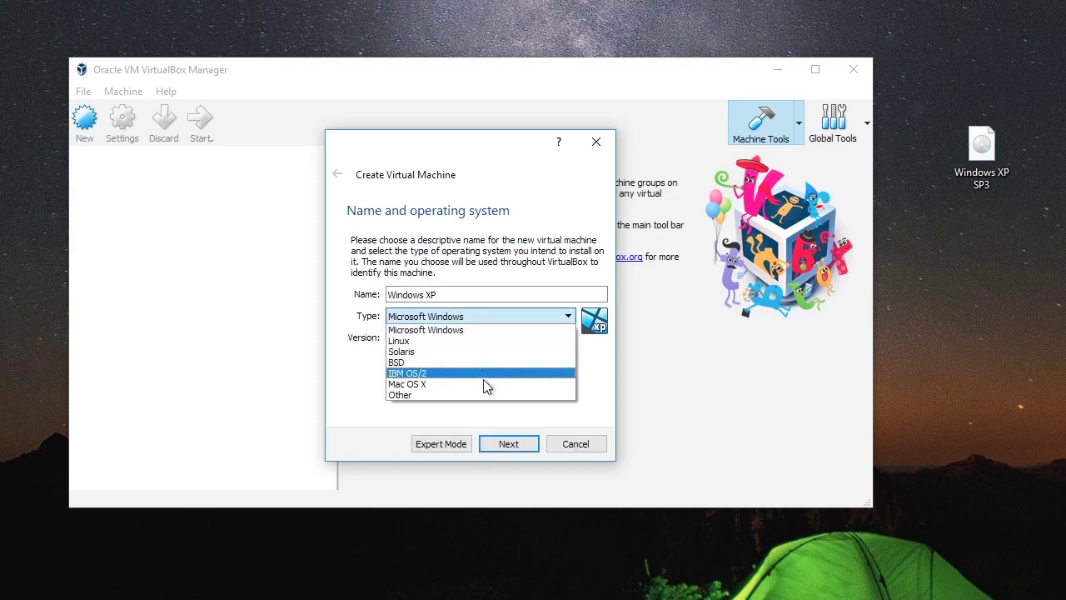
left_click(583, 227)
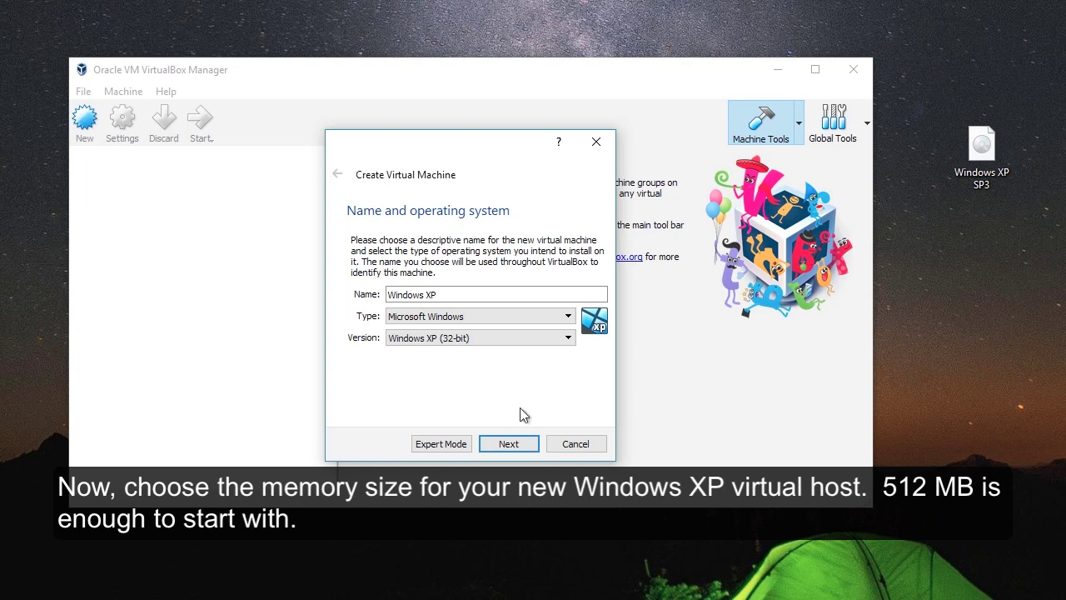
Step: Accept the name and operating system settings and allocate 512 MB of memory to the virtual machine
left_click(508, 444)
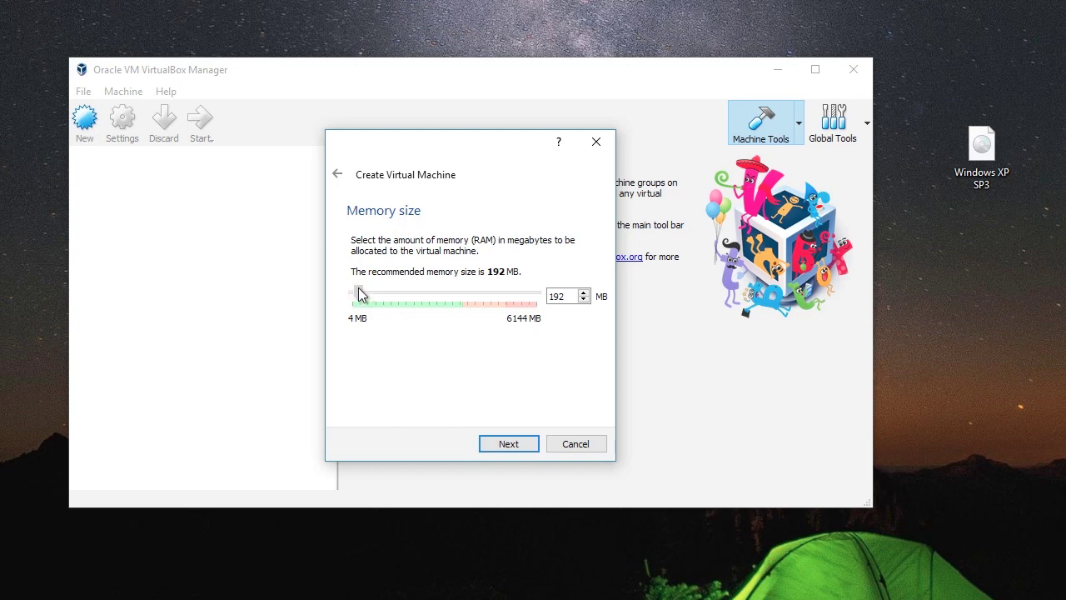
left_click_drag(359, 295, 369, 297)
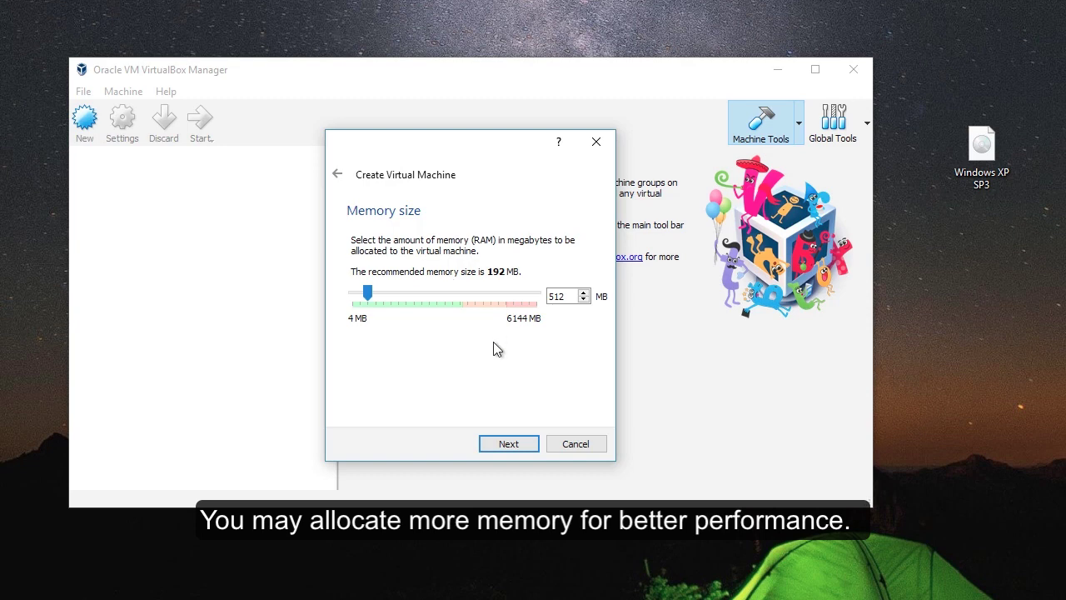
left_click(504, 444)
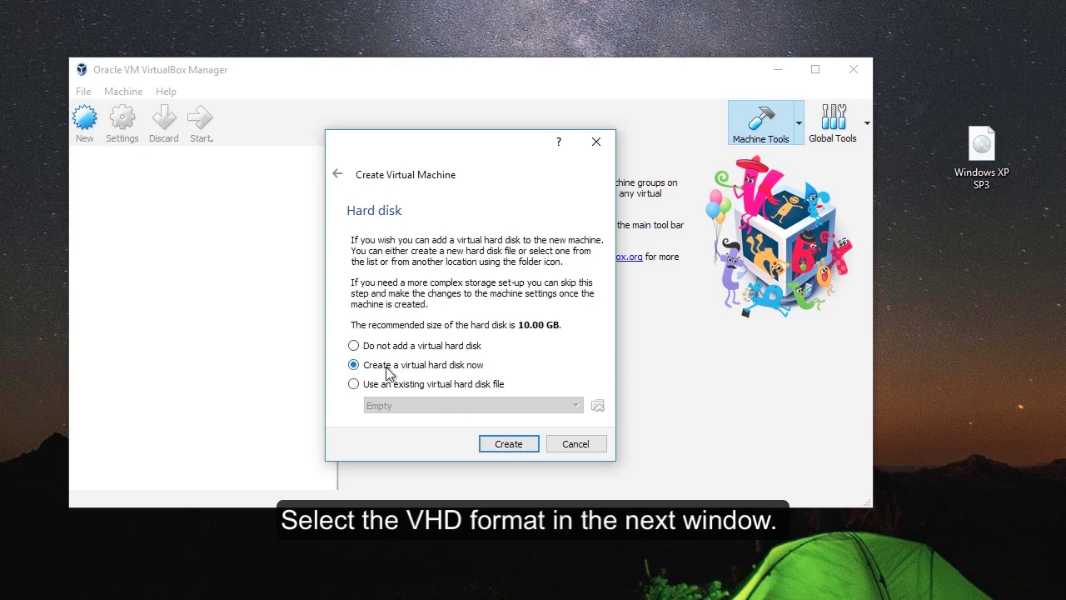
Step: Create a dynamically allocated VHD virtual hard disk named Windows XP, with a capacity slightly below the recommended size
left_click(495, 445)
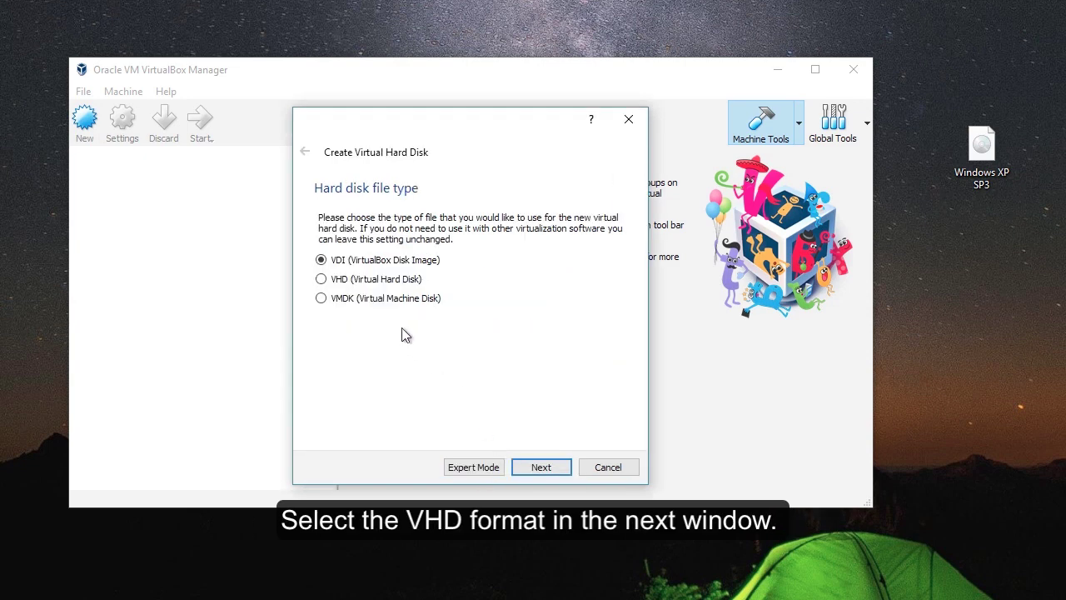
left_click(364, 284)
left_click(543, 468)
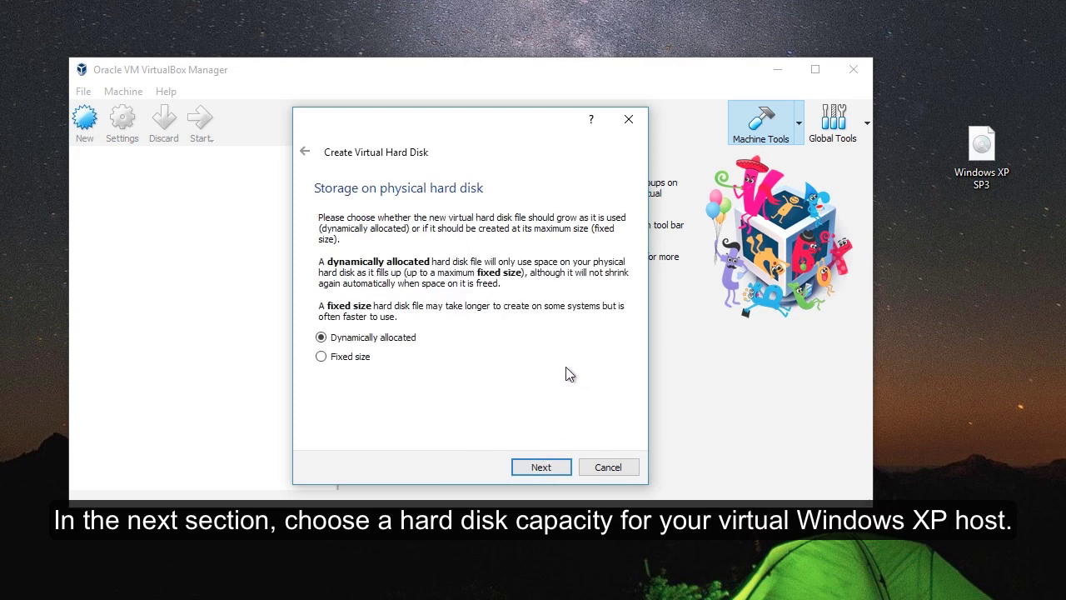
left_click(543, 460)
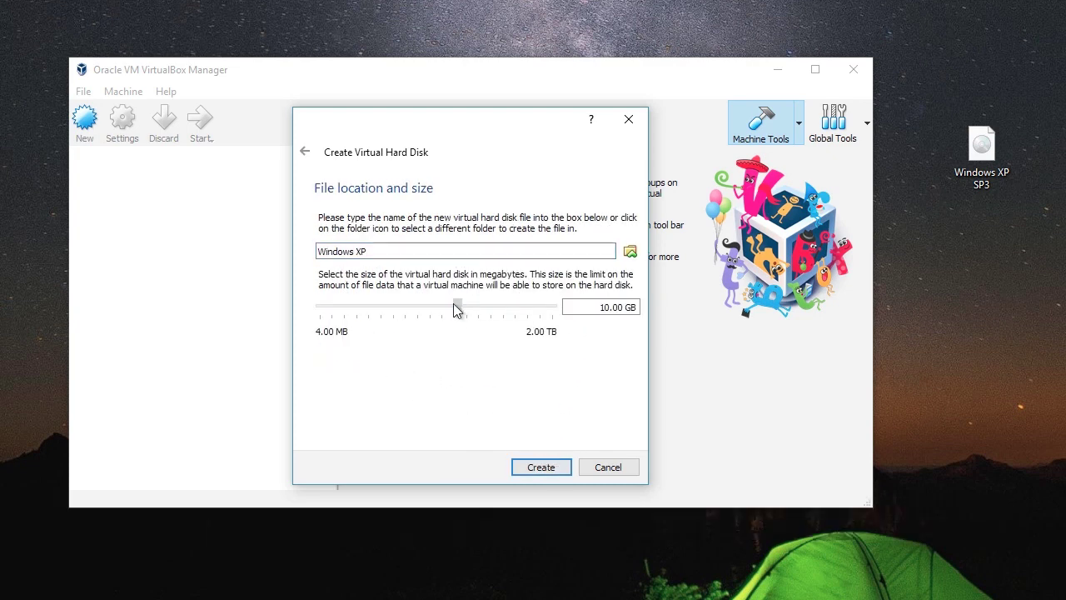
mouse_move(459, 311)
left_mouse_down()
mouse_move(395, 317)
mouse_move(450, 312)
left_mouse_up()
left_click(544, 467)
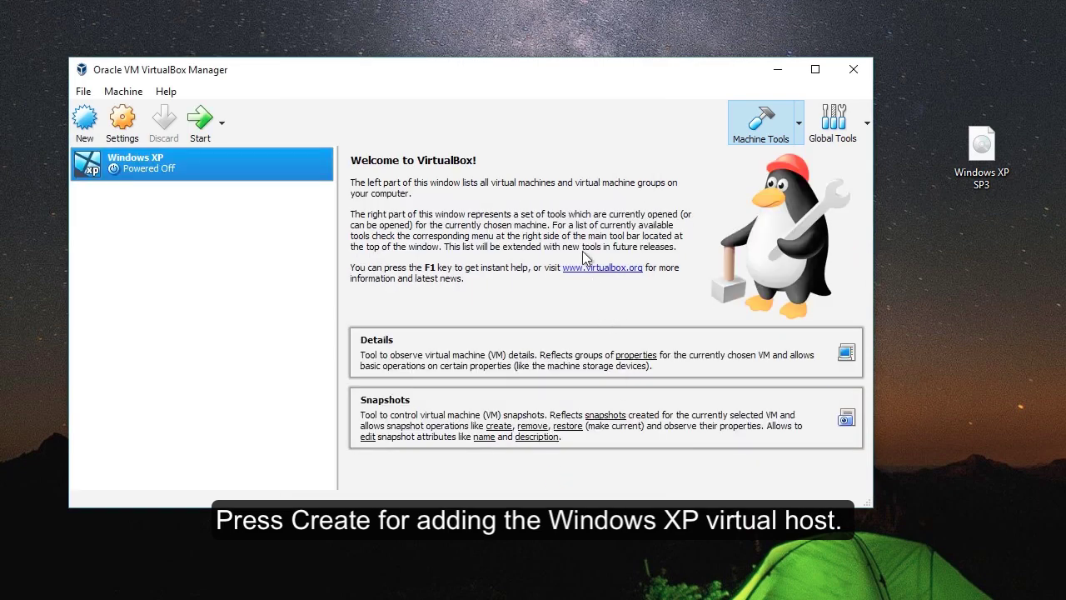
Step: Start the Windows XP virtual machine using the Windows XP SP3 disc image from the desktop as its start-up disk
left_click(197, 133)
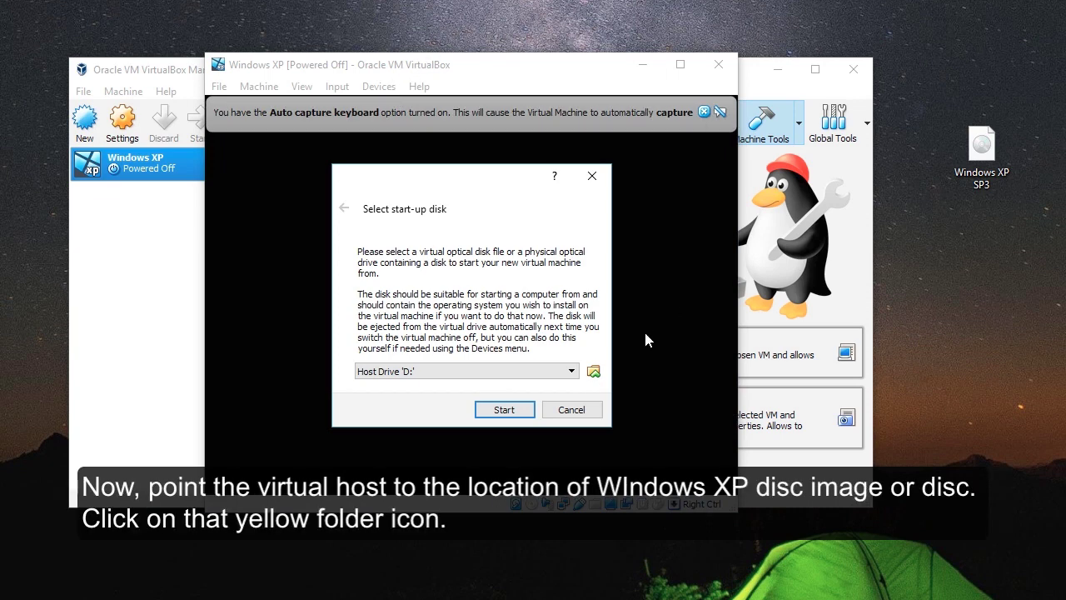
left_click(593, 372)
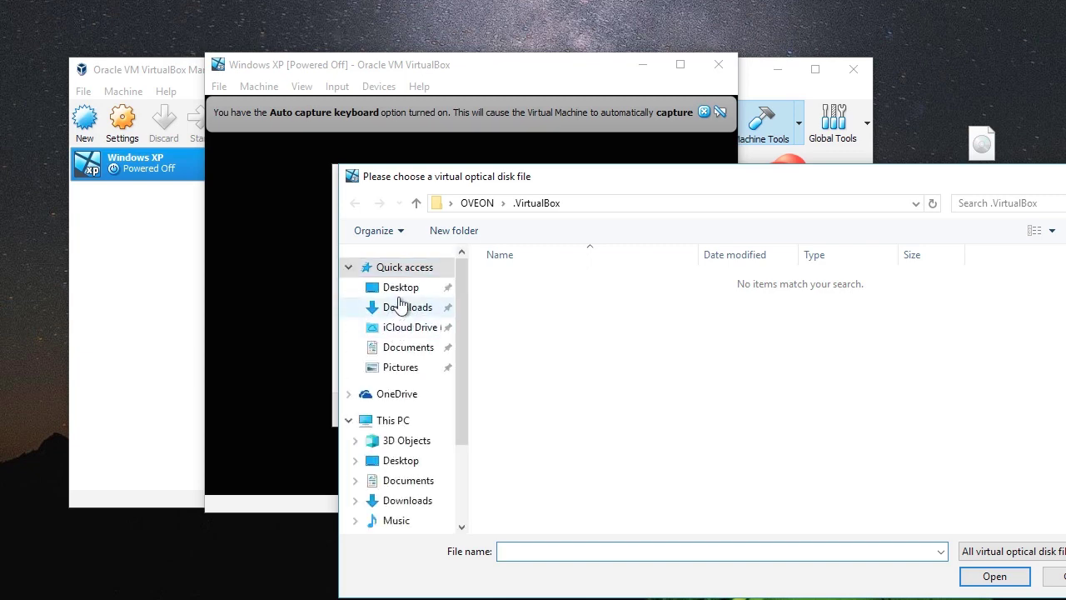
left_click(401, 286)
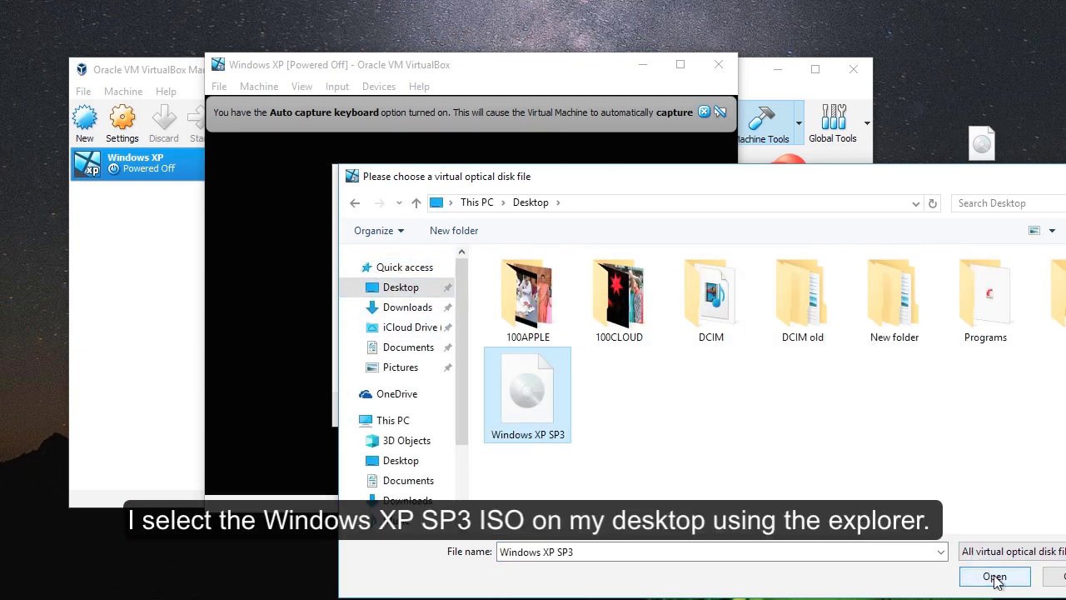
left_click(995, 578)
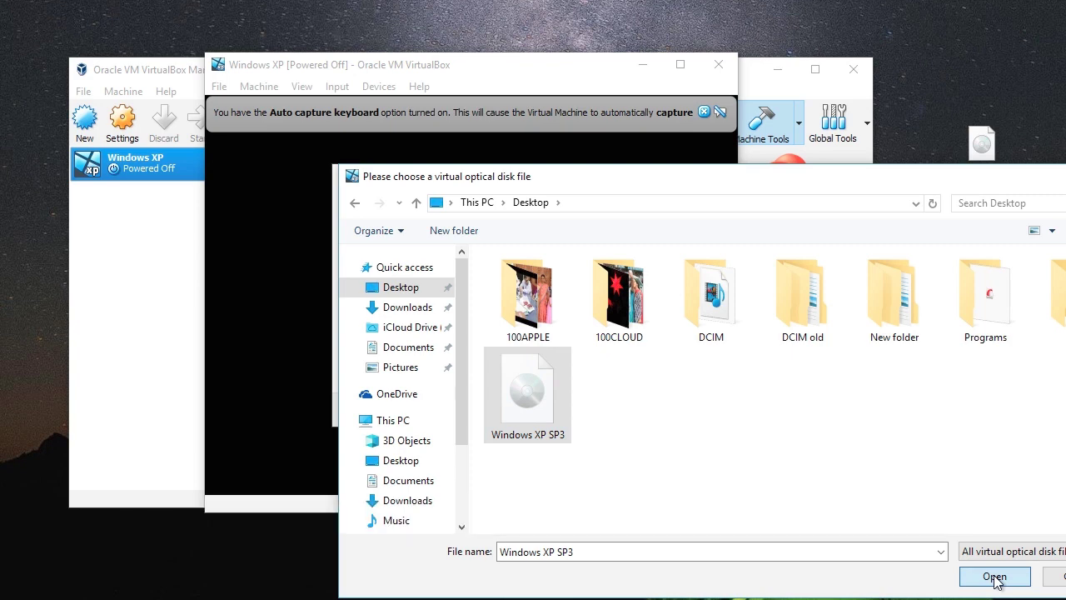
left_click(1000, 579)
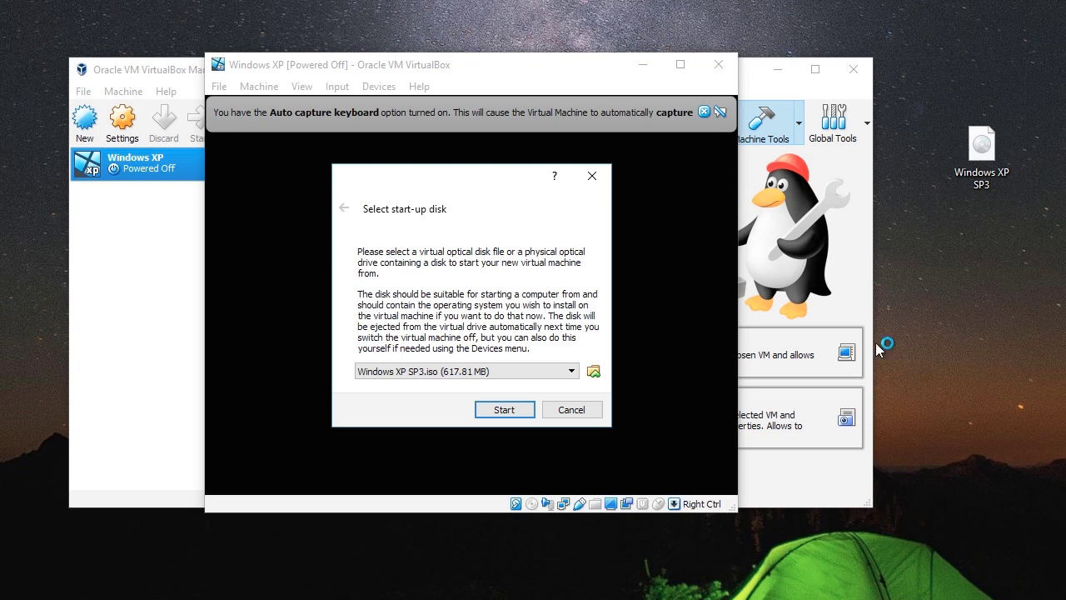
left_click(496, 410)
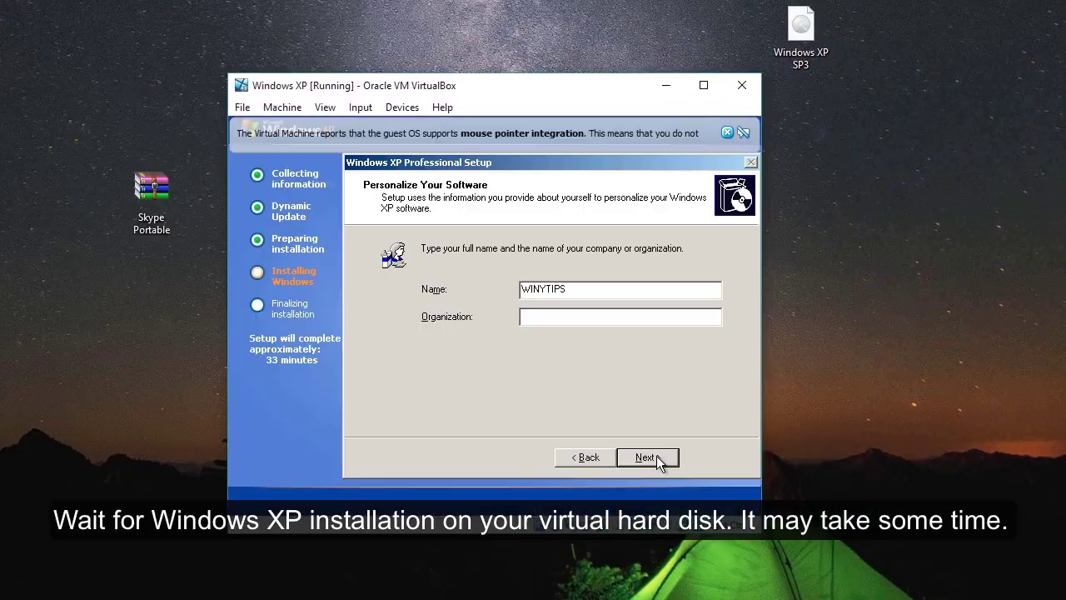
Step: Accept the owner name, suggested computer name, blank administrator password and Pacific Time (US & Canada) zone in Windows XP setup
left_click(658, 457)
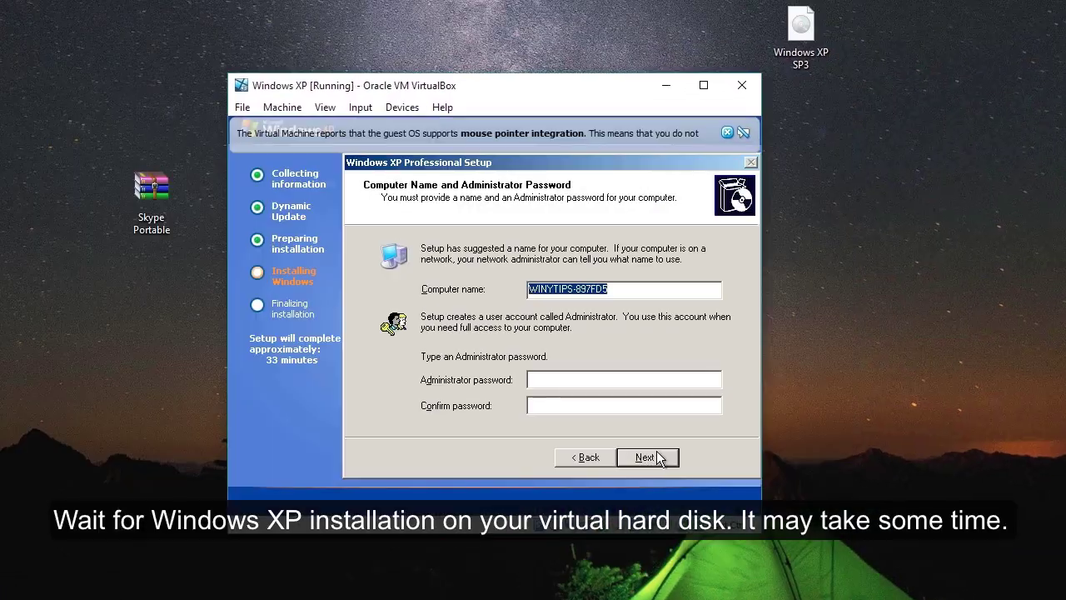
left_click(658, 456)
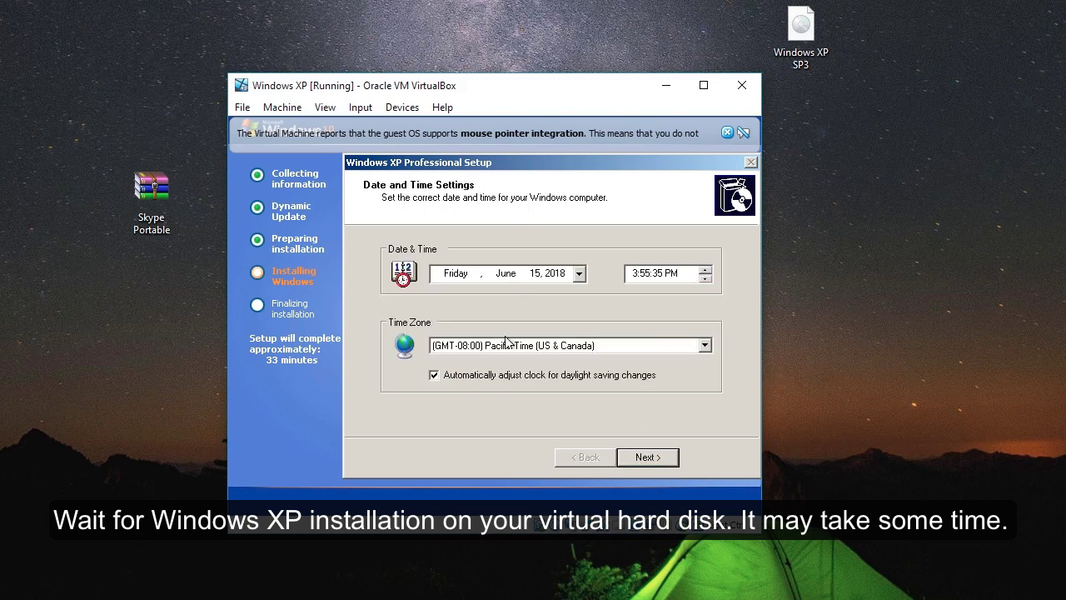
left_click(477, 339)
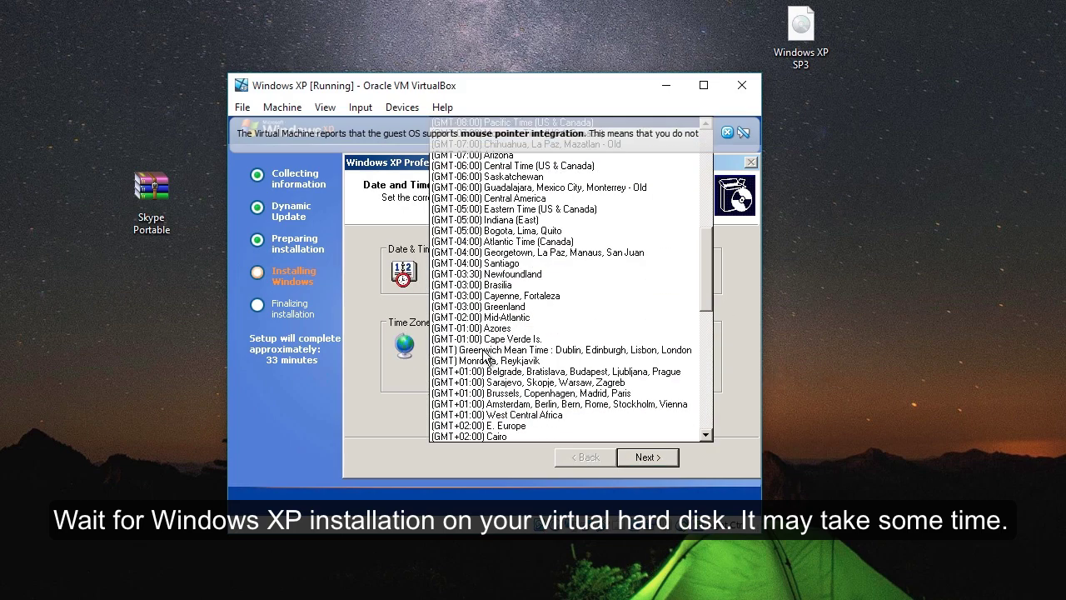
left_click(383, 377)
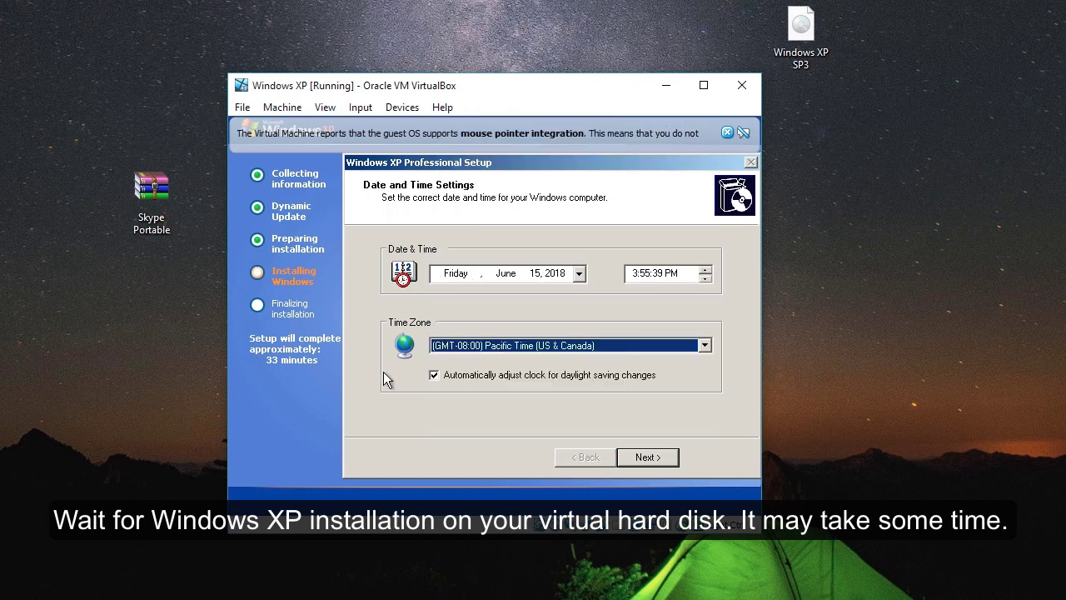
left_click(662, 455)
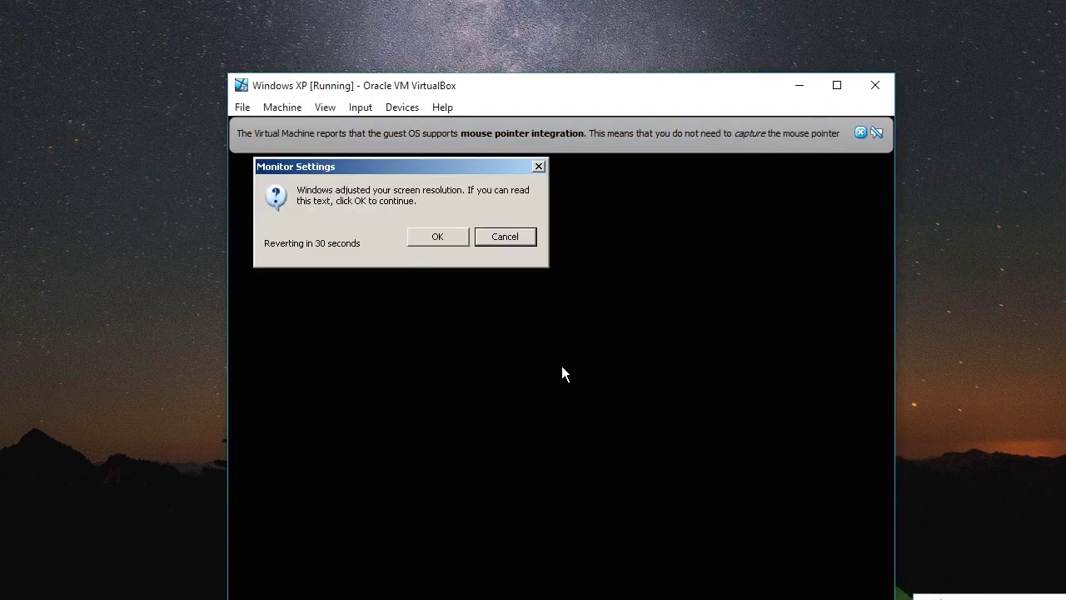
Step: Reposition and enlarge the virtual machine window, and decline the adjusted screen resolution in Monitor Settings
left_click_drag(493, 86, 451, 18)
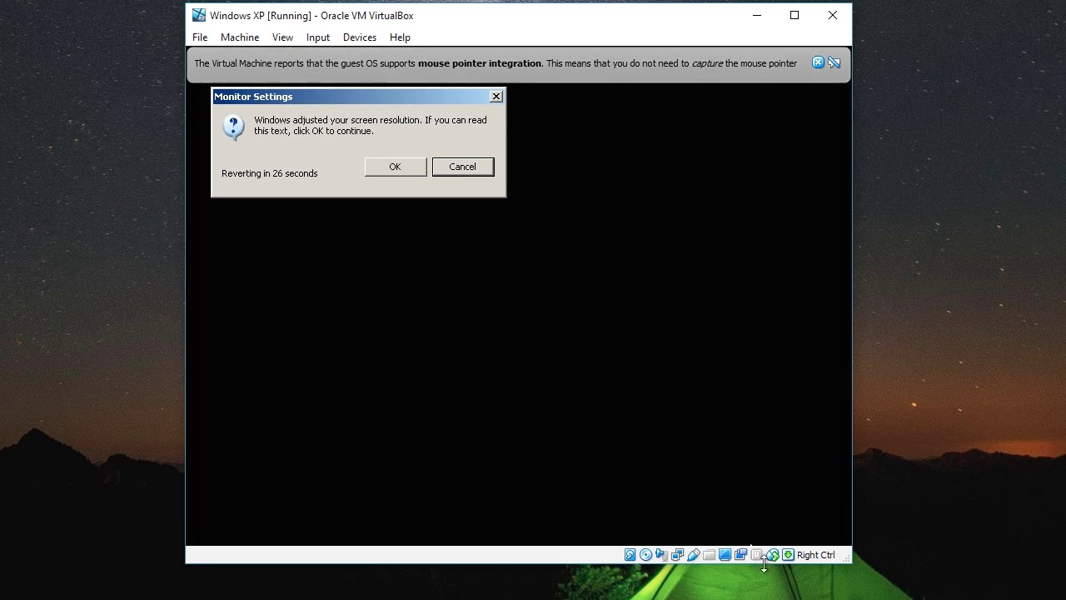
left_click_drag(846, 566, 1046, 599)
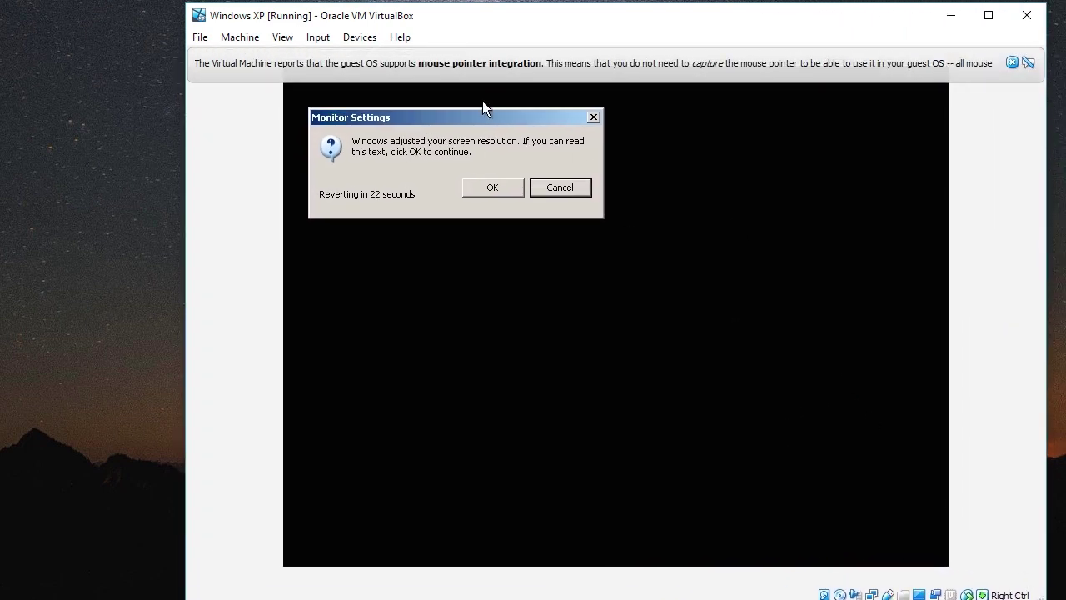
left_click(566, 187)
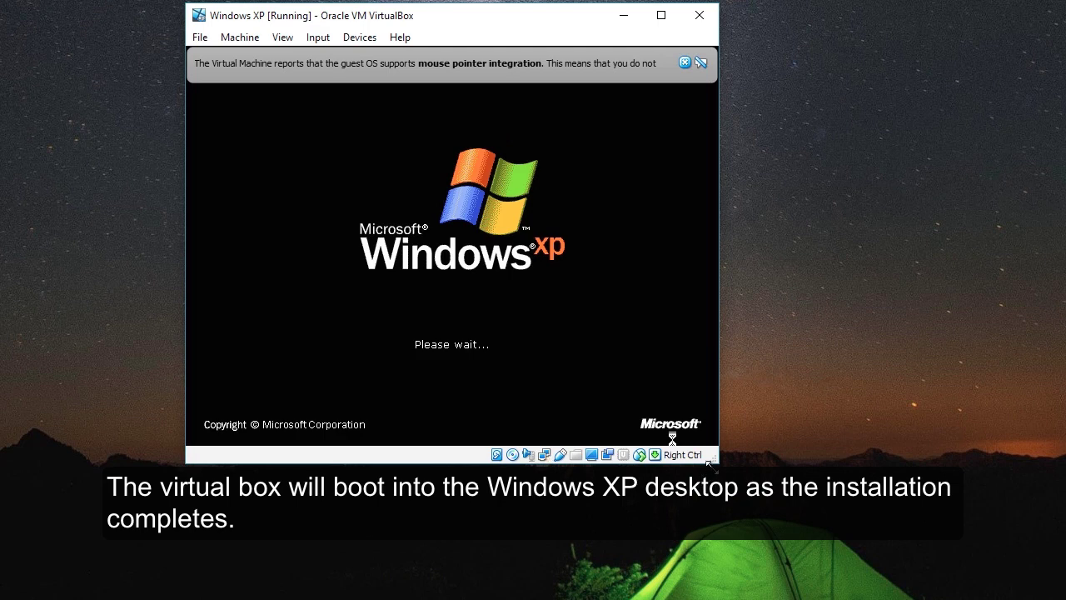
left_click_drag(712, 467, 913, 530)
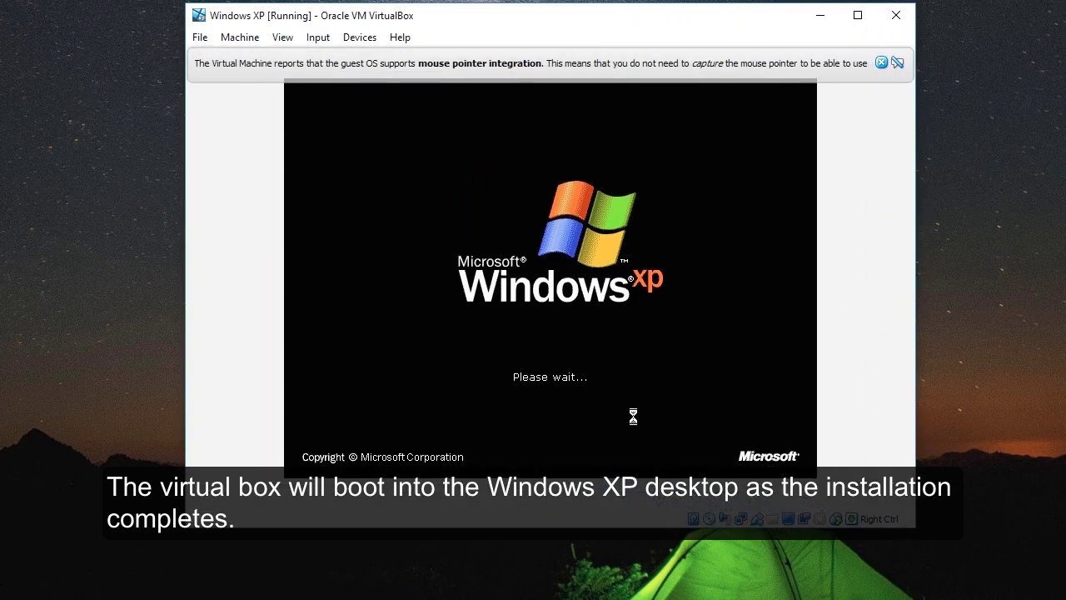
left_click(400, 38)
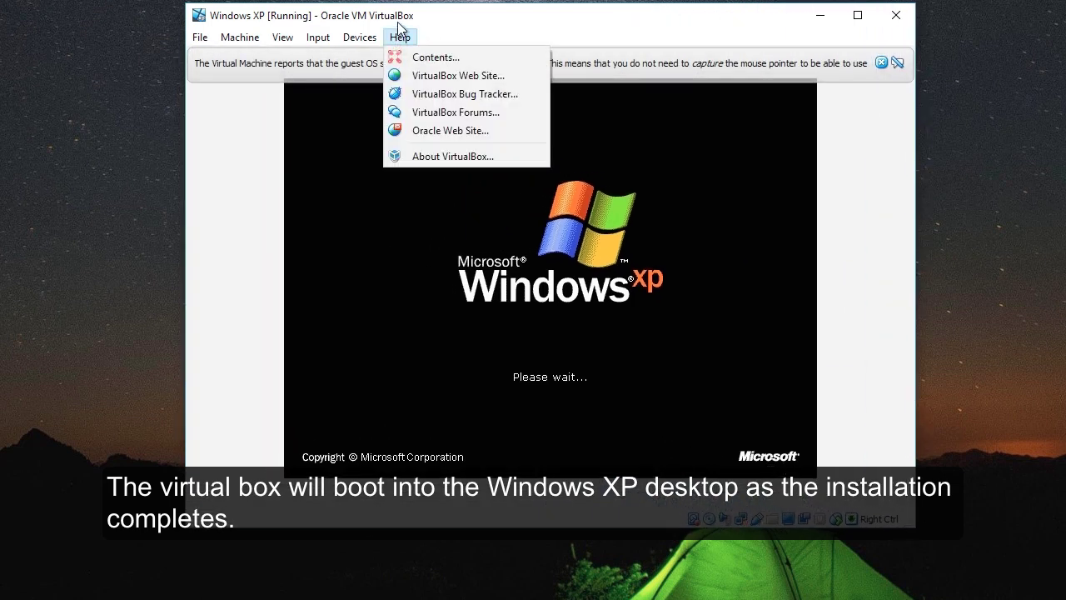
left_click(479, 22)
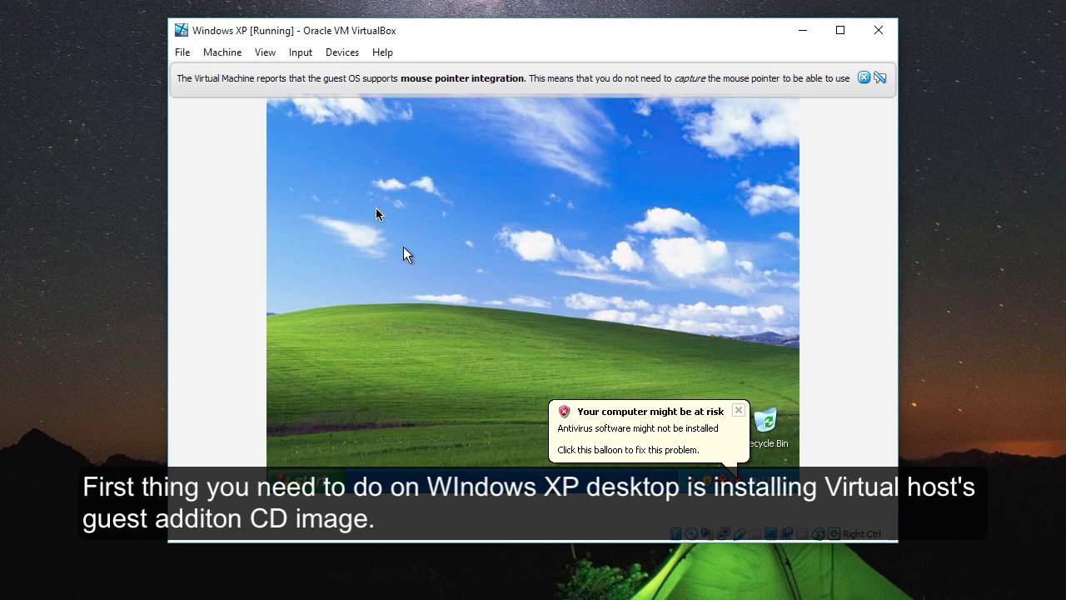
Step: Insert the Guest Additions CD image into the running Windows XP virtual machine
right_click(452, 235)
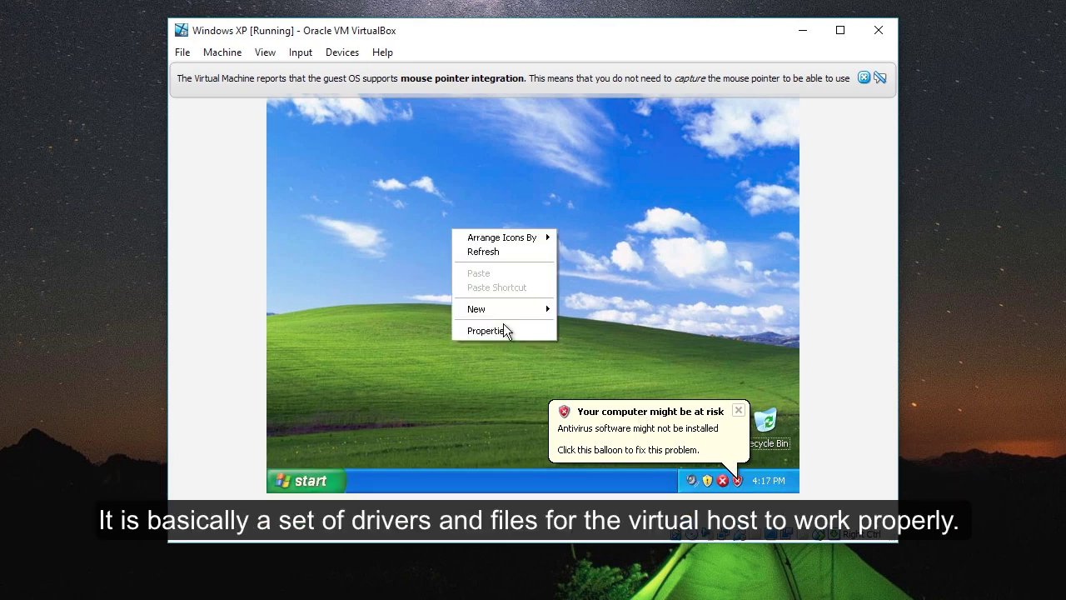
left_click(286, 54)
left_click(329, 55)
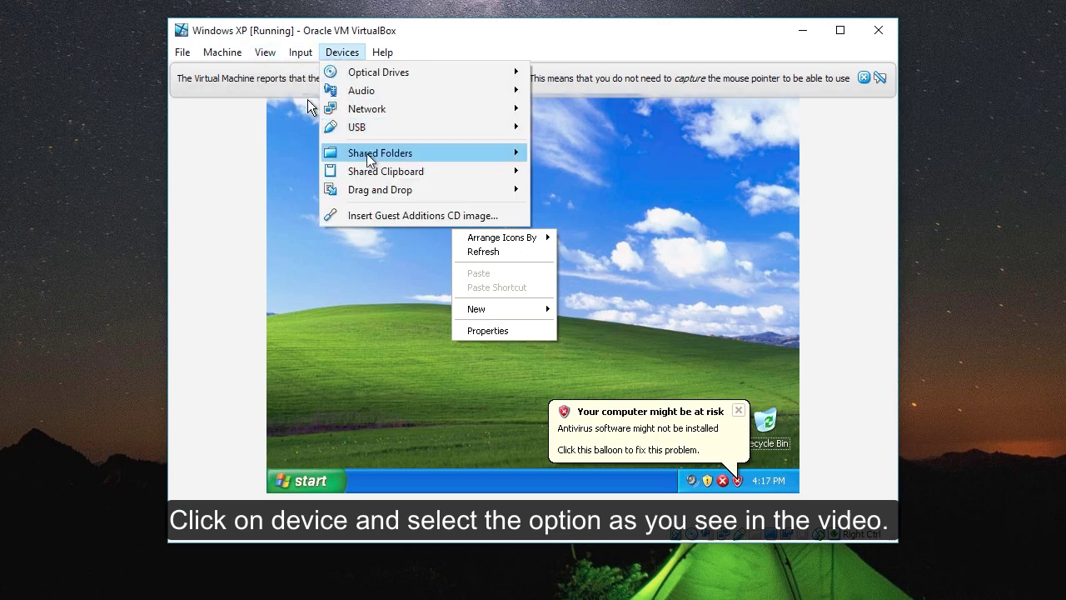
left_click(385, 215)
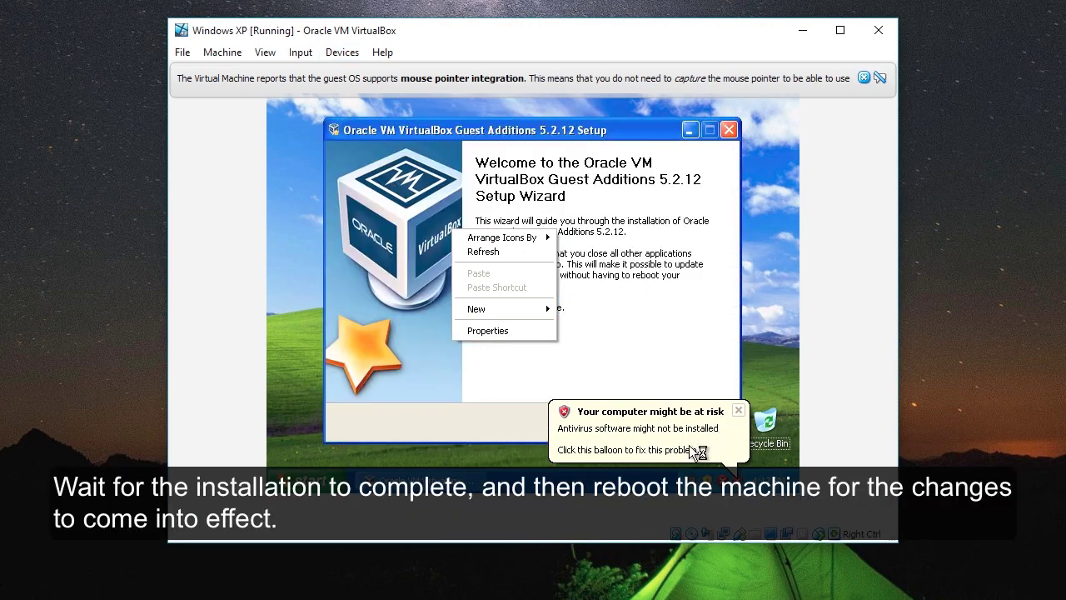
Step: Dismiss the security notification, let Windows XP correct the screen resolution automatically, and keep the new display settings
left_click(738, 410)
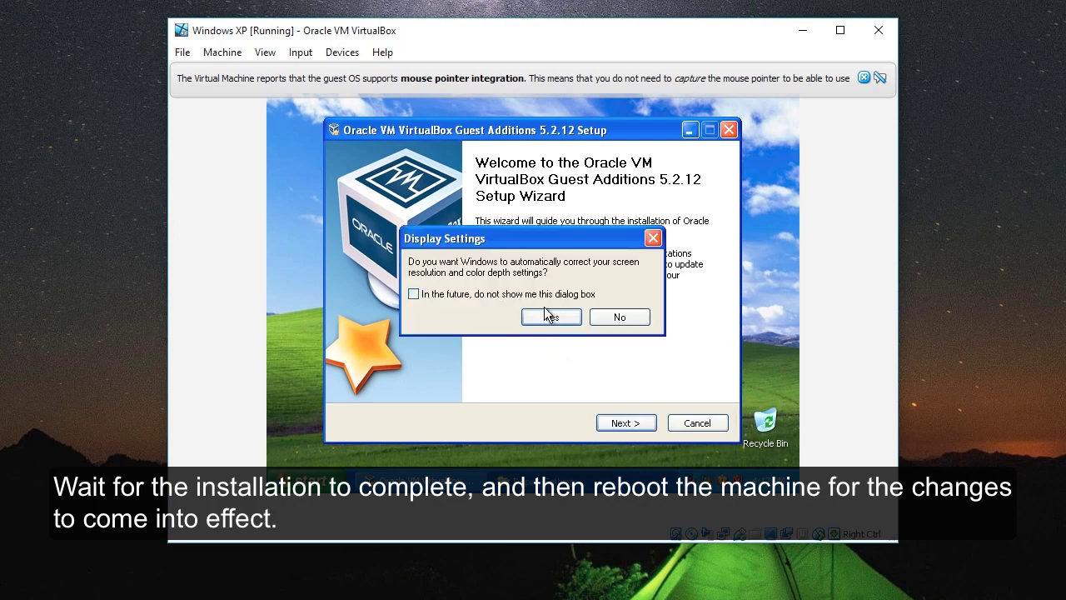
left_click(550, 321)
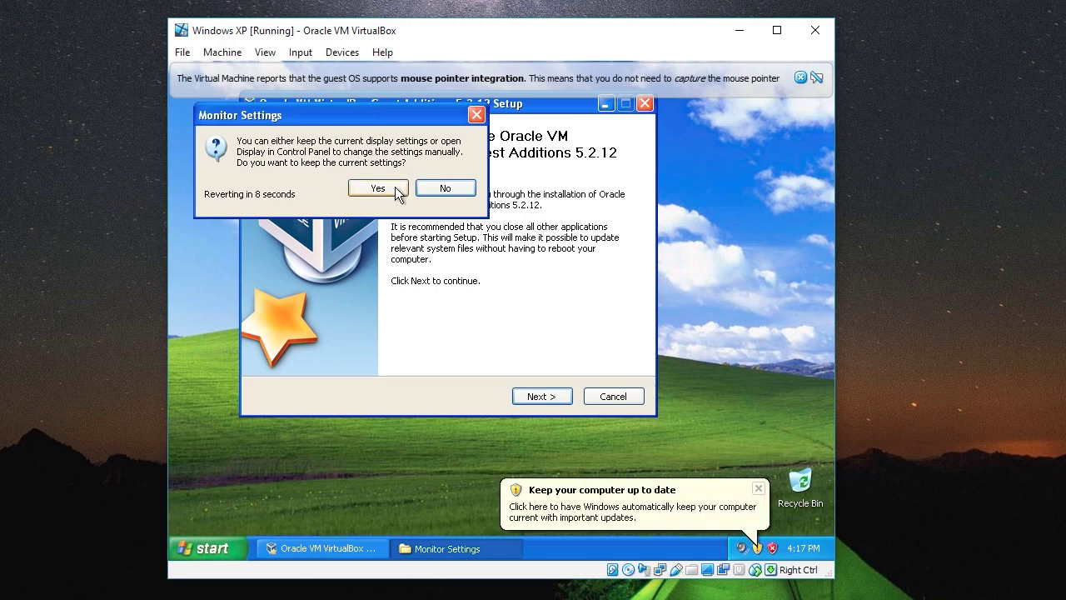
left_click(379, 188)
key("super")
left_click(598, 335)
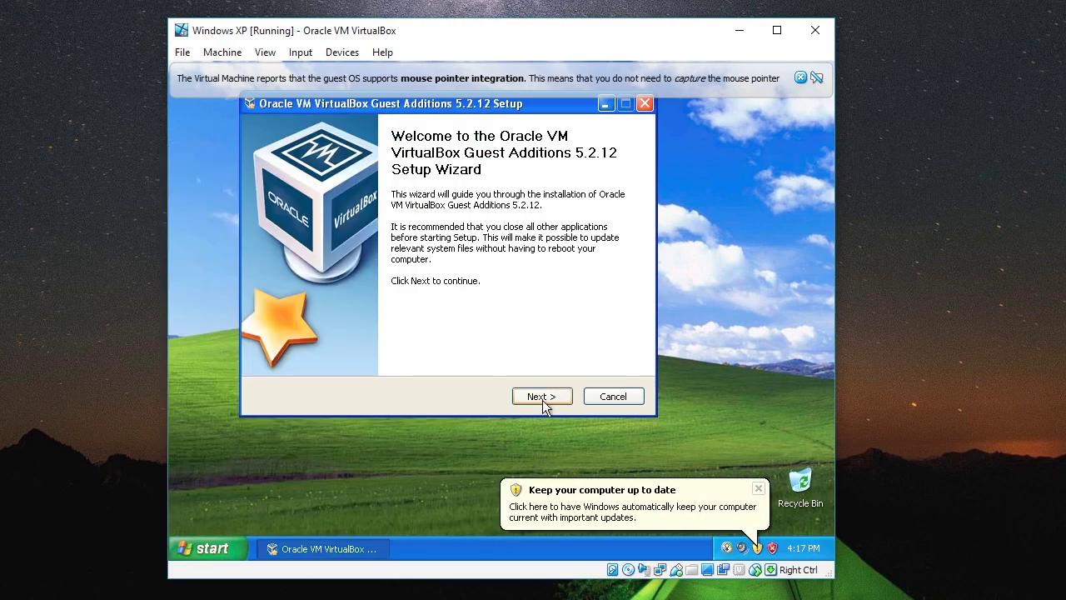
Step: Install VirtualBox Guest Additions 5.2.12 in the default folder with the default components
left_click(514, 397)
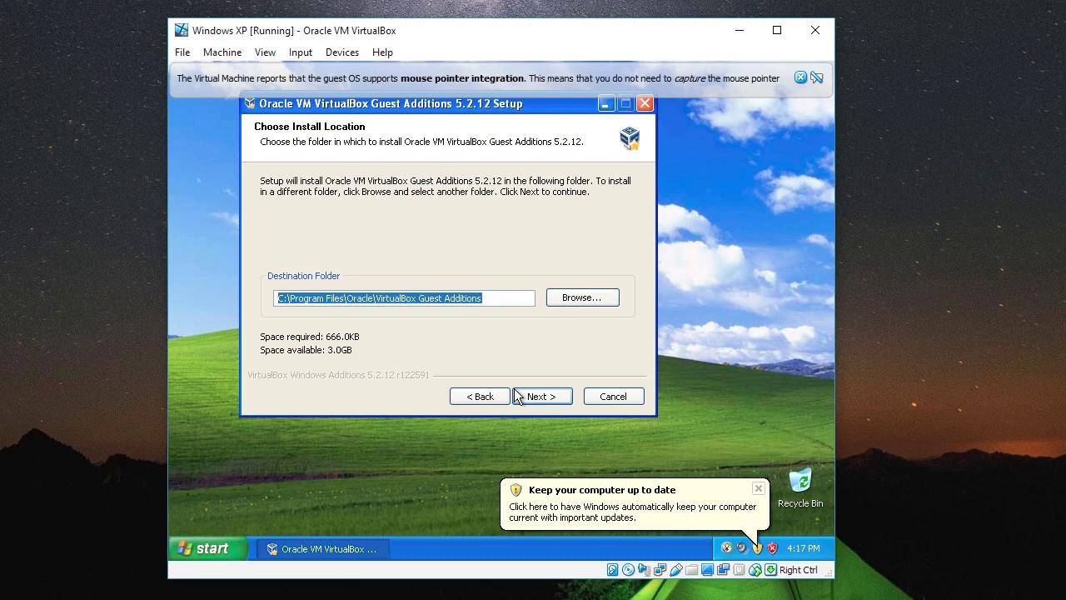
left_click(537, 398)
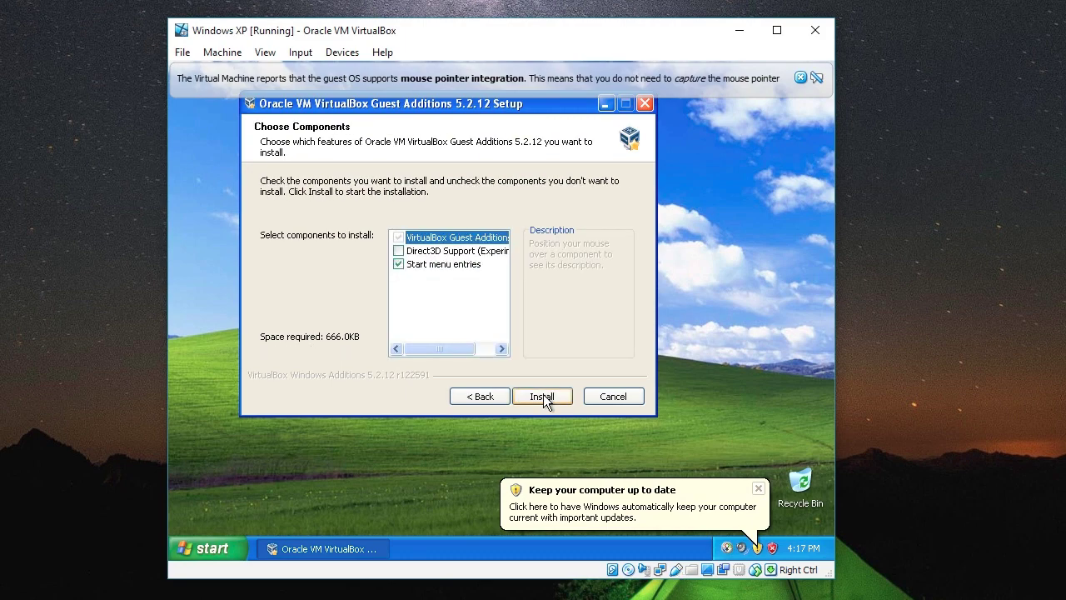
left_click(543, 396)
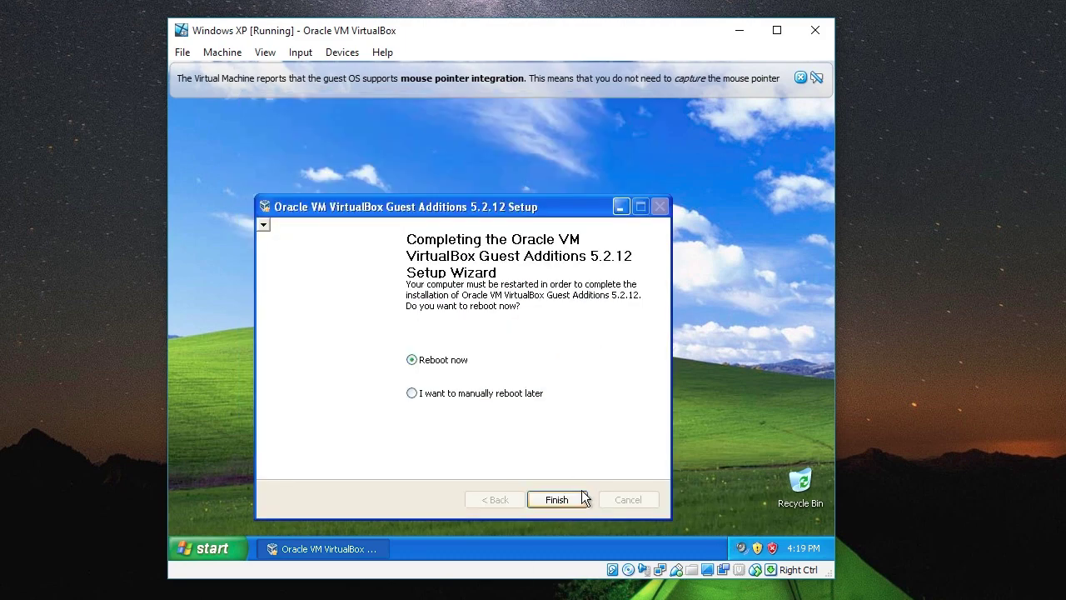
Step: Reboot the virtual machine to complete the Guest Additions installation, and enlarge and reposition its window on the host desktop
left_click(573, 502)
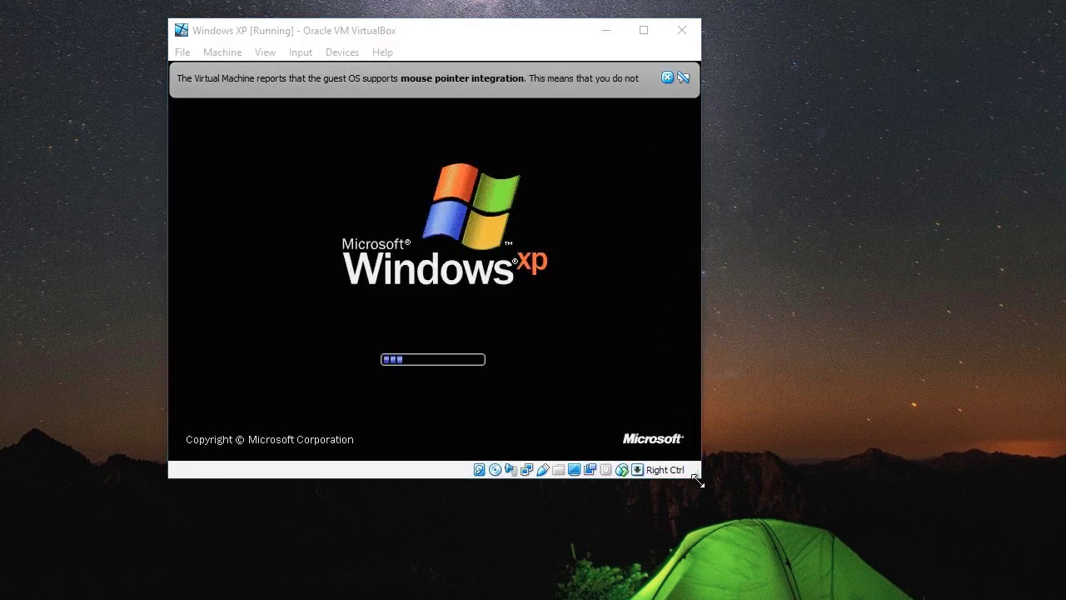
left_click_drag(696, 484, 1065, 599)
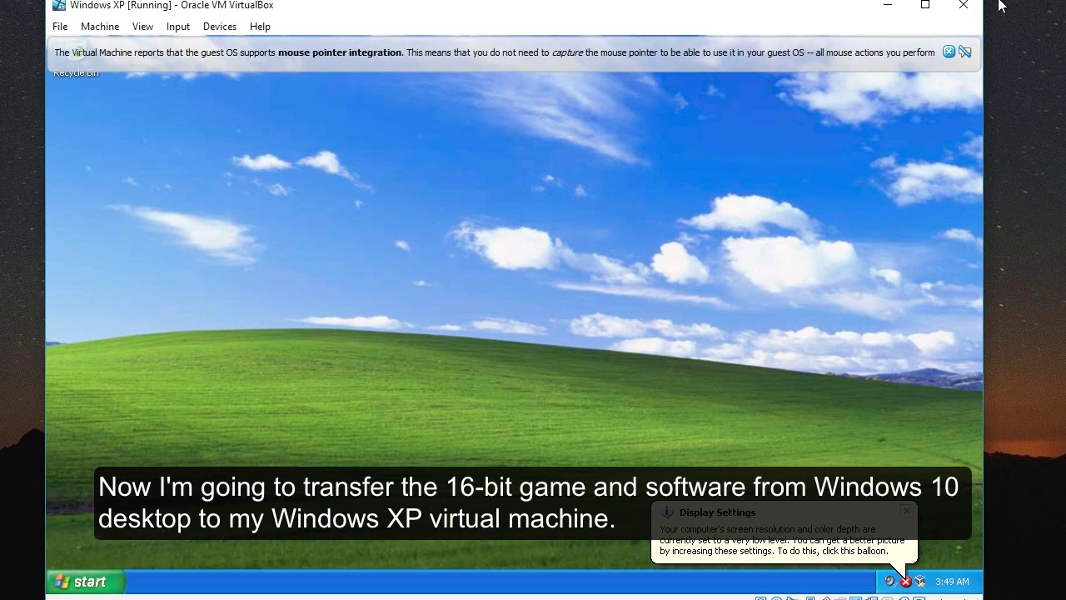
left_click_drag(988, 1, 948, 34)
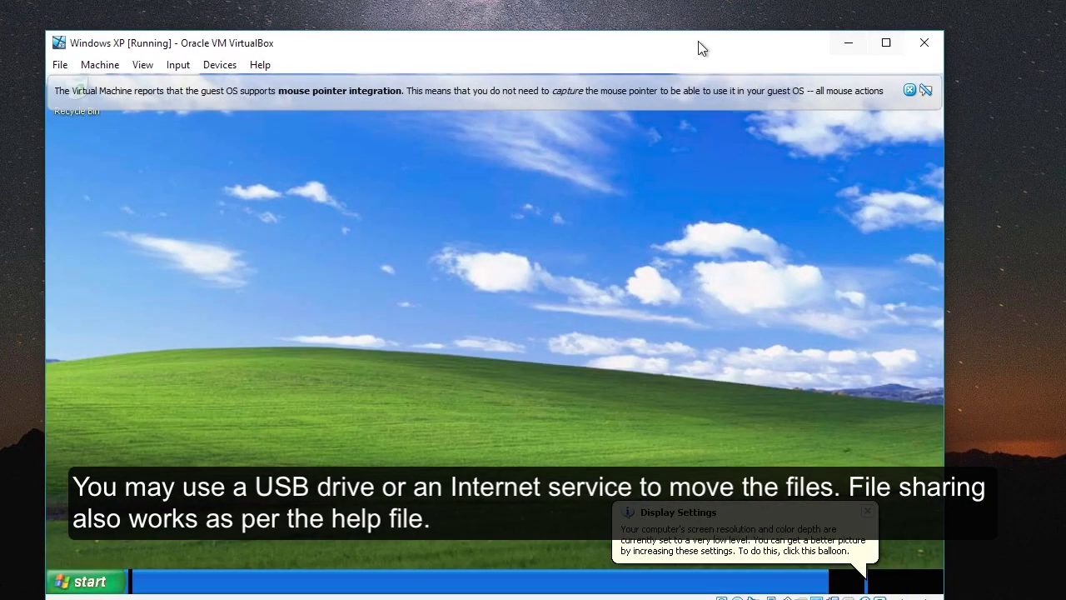
left_click_drag(663, 51, 667, 34)
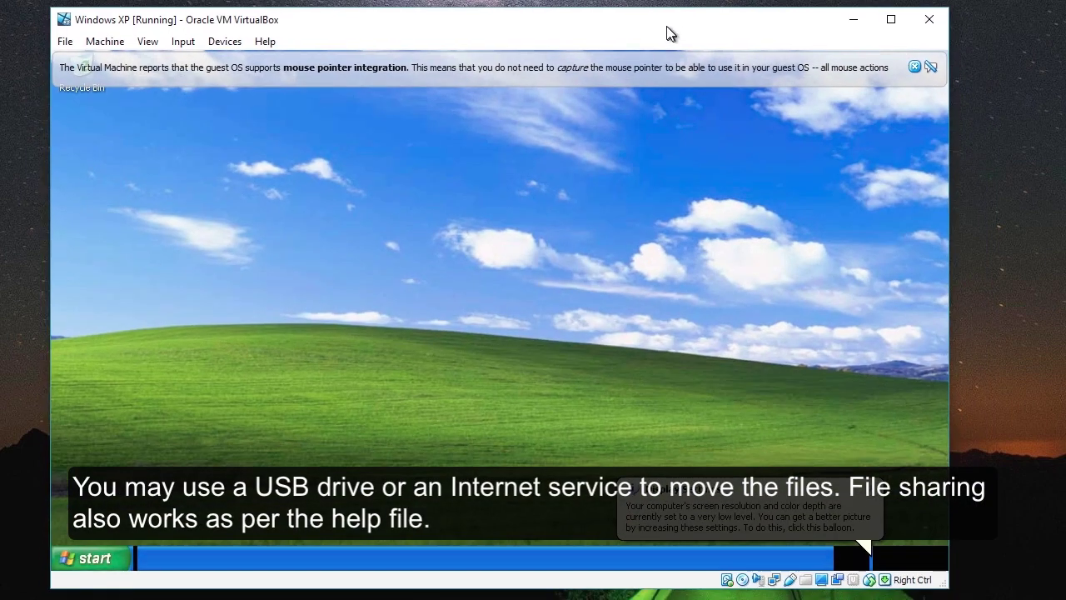
Step: Dismiss the mouse pointer integration message and the Display Settings notification in the virtual machine
left_click(913, 66)
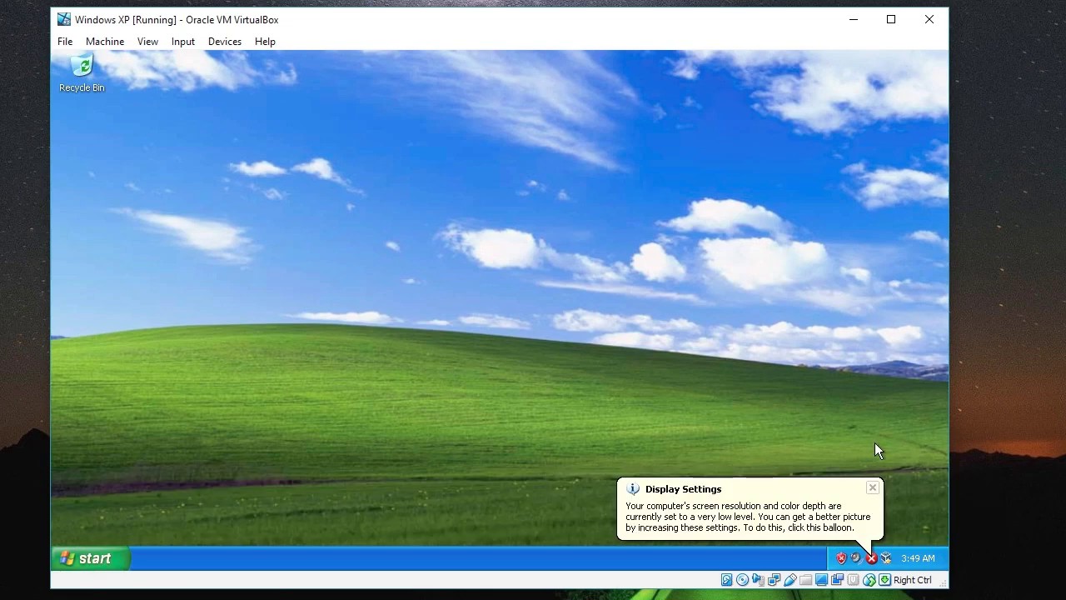
left_click(873, 485)
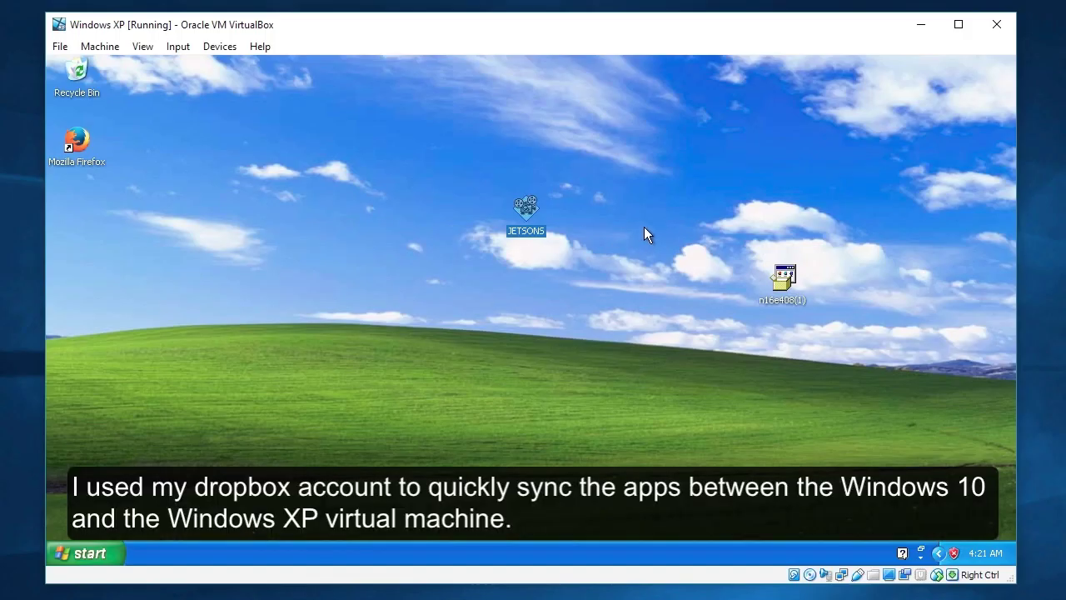
Step: Deselect the JETSONS file and minimize the virtual machine window to look at the Windows 10 desktop
left_click(644, 227)
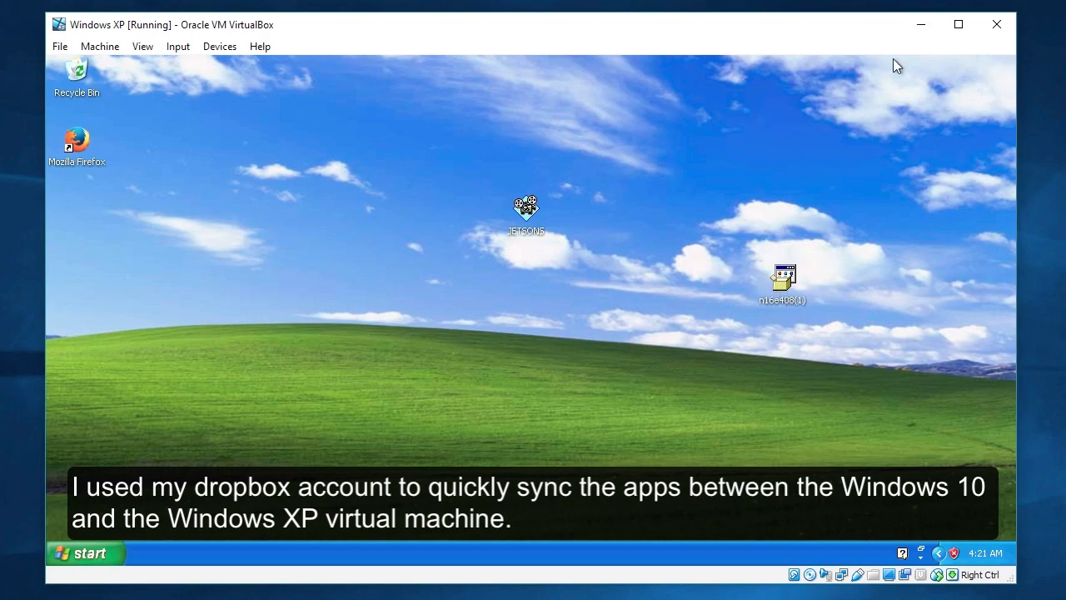
left_click(915, 22)
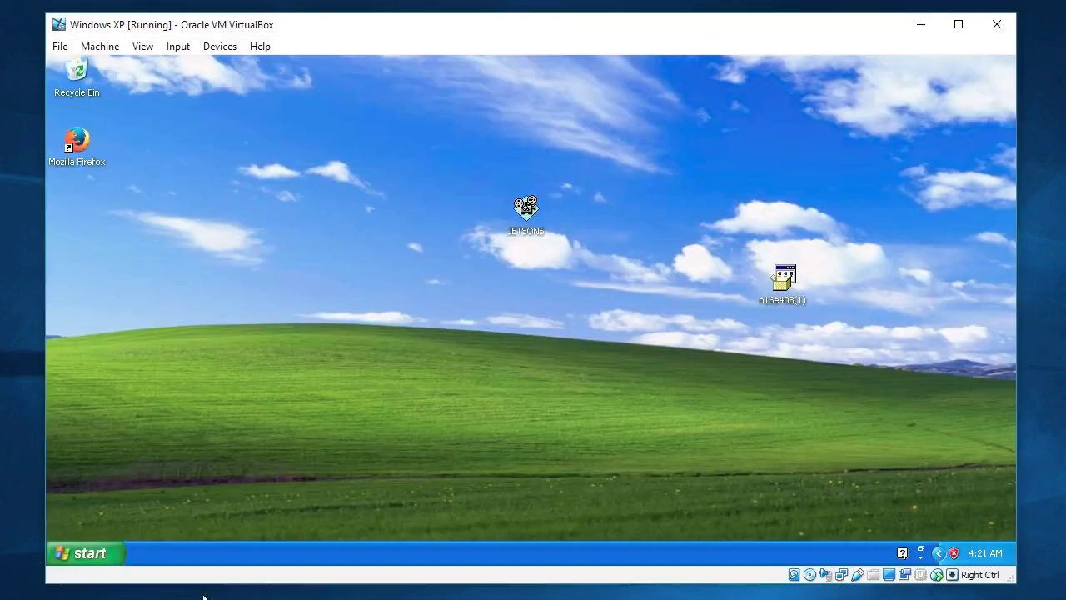
Step: Run n16e408(1).exe and install Netscape Navigator 4.08 with the Typical setup in C:\Netscape\Comm, declining to view the README file
double_click(782, 275)
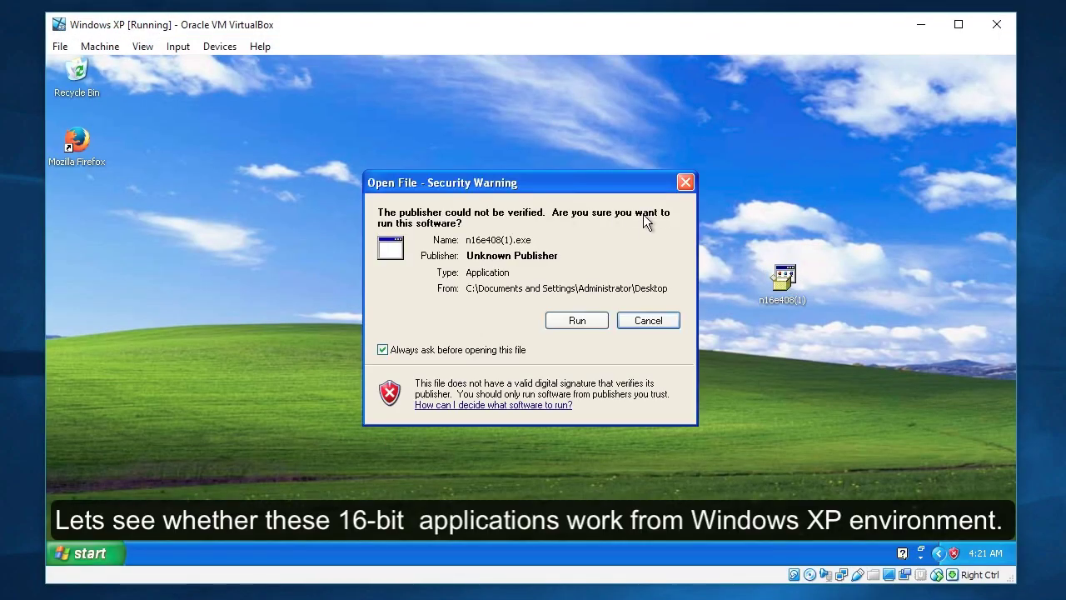
left_click(570, 320)
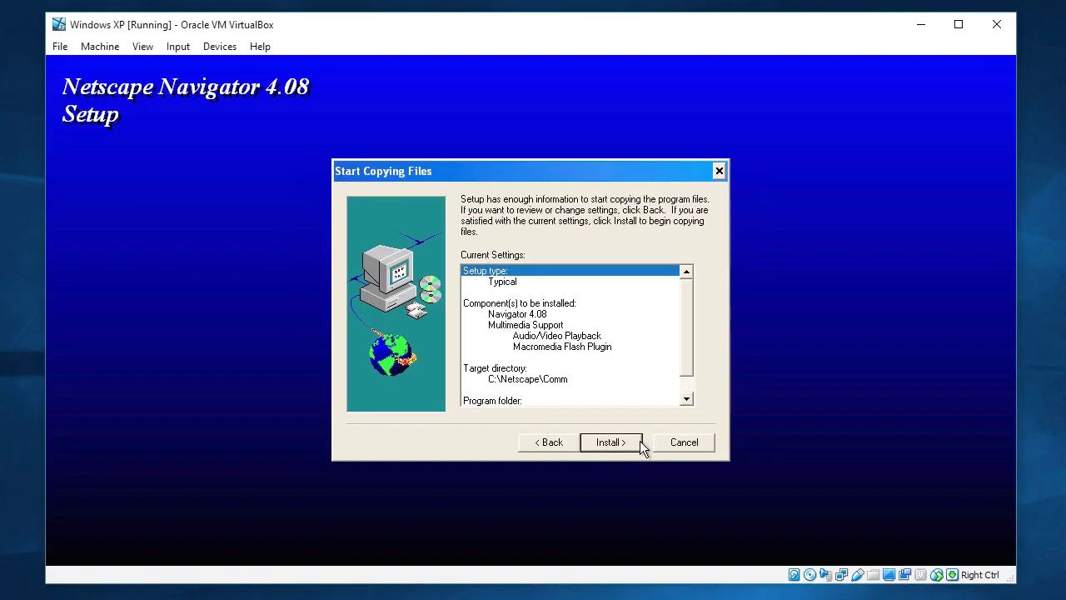
left_click(639, 442)
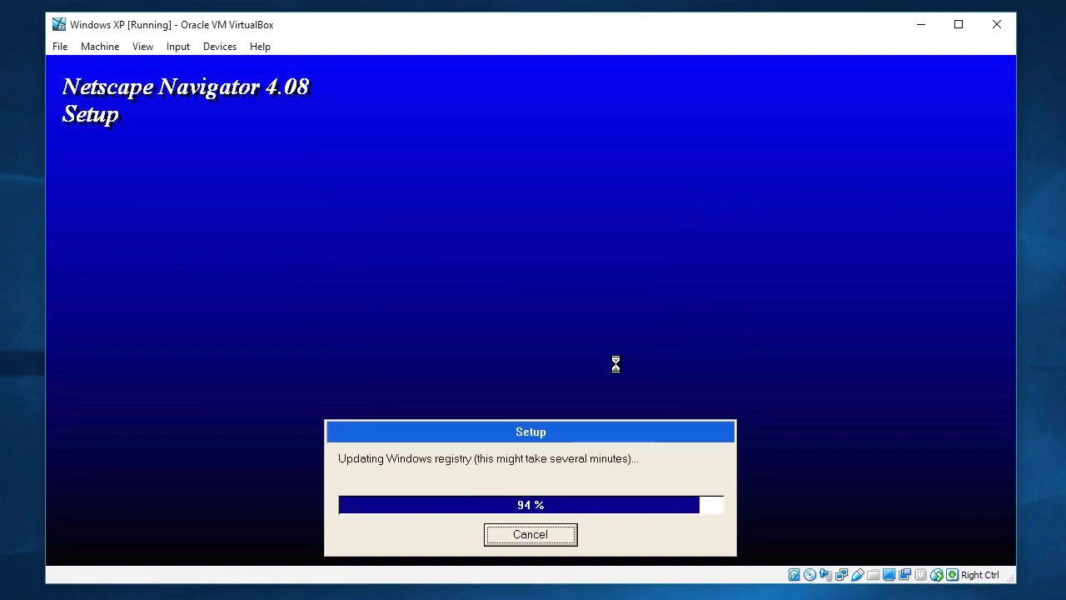
left_click(922, 24)
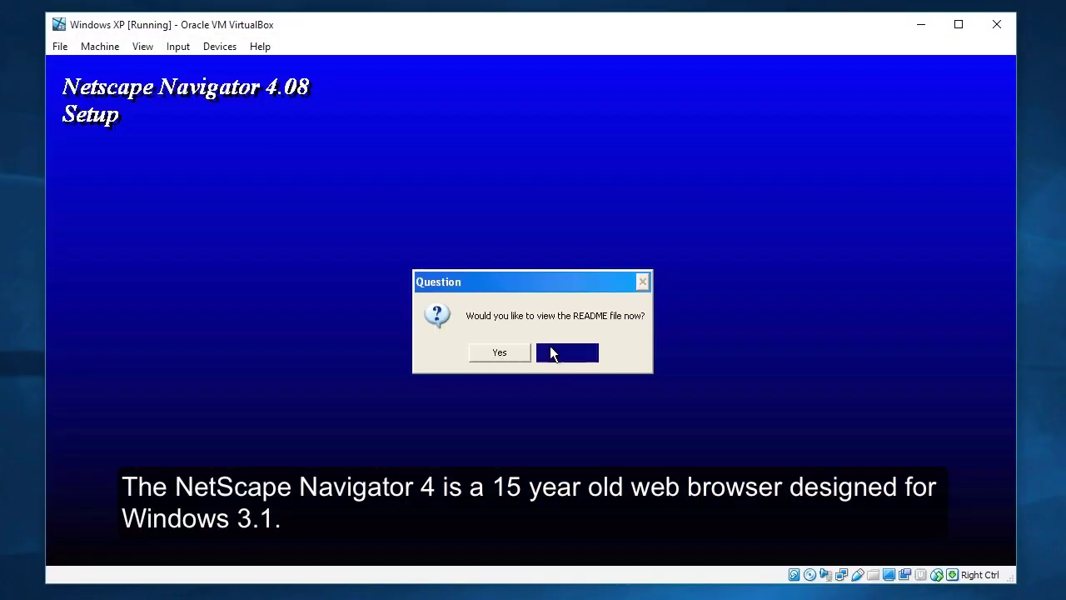
left_click(550, 351)
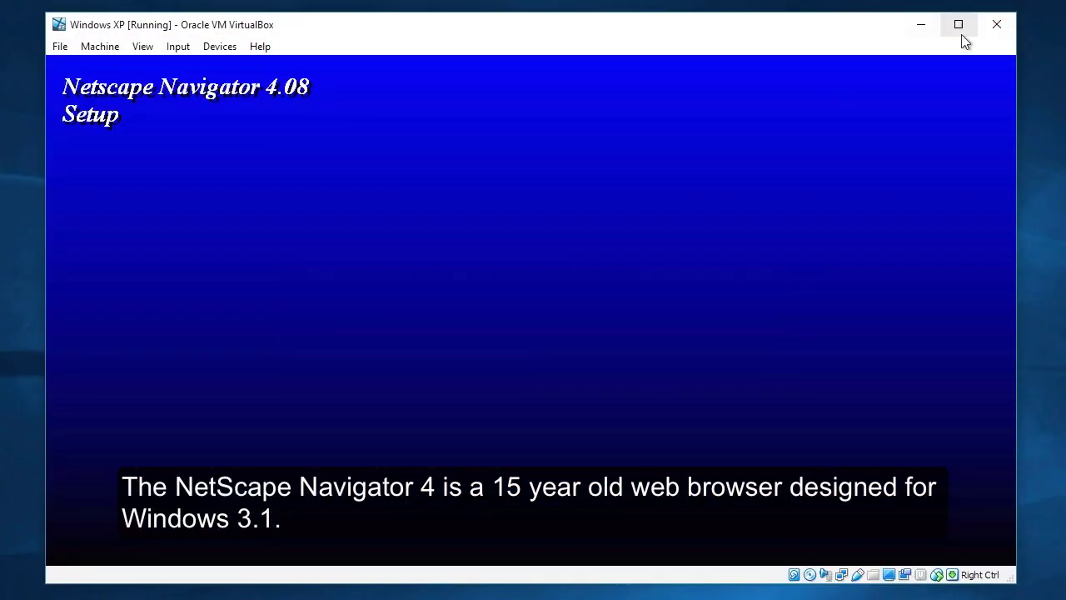
Step: Move the Netscape Navigator shortcut from its program folder to the desktop, close the folder and launch the browser
left_click_drag(286, 173, 847, 154)
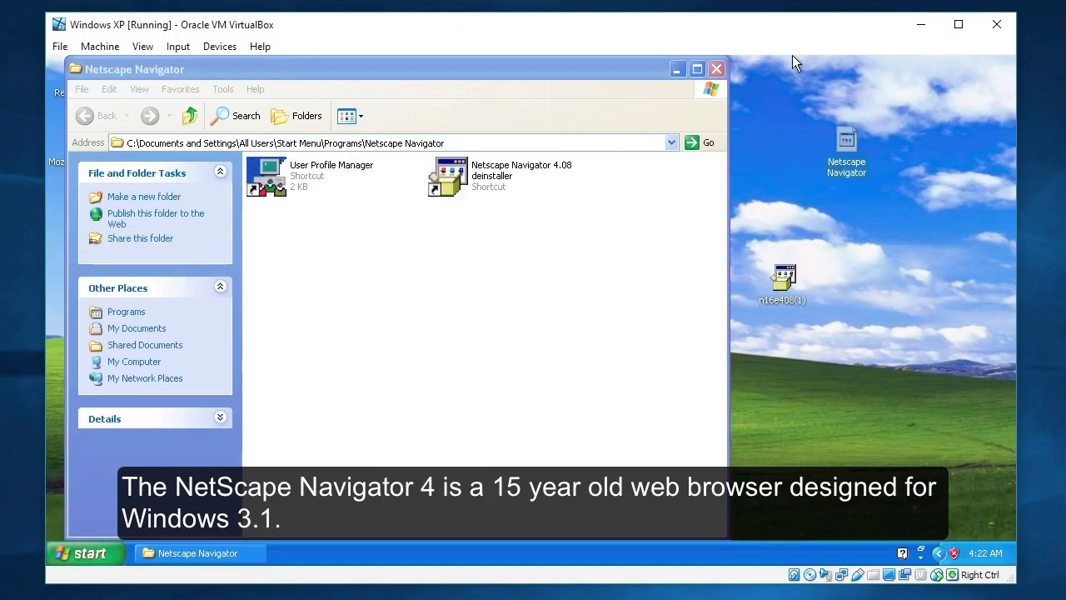
left_click(716, 68)
double_click(847, 146)
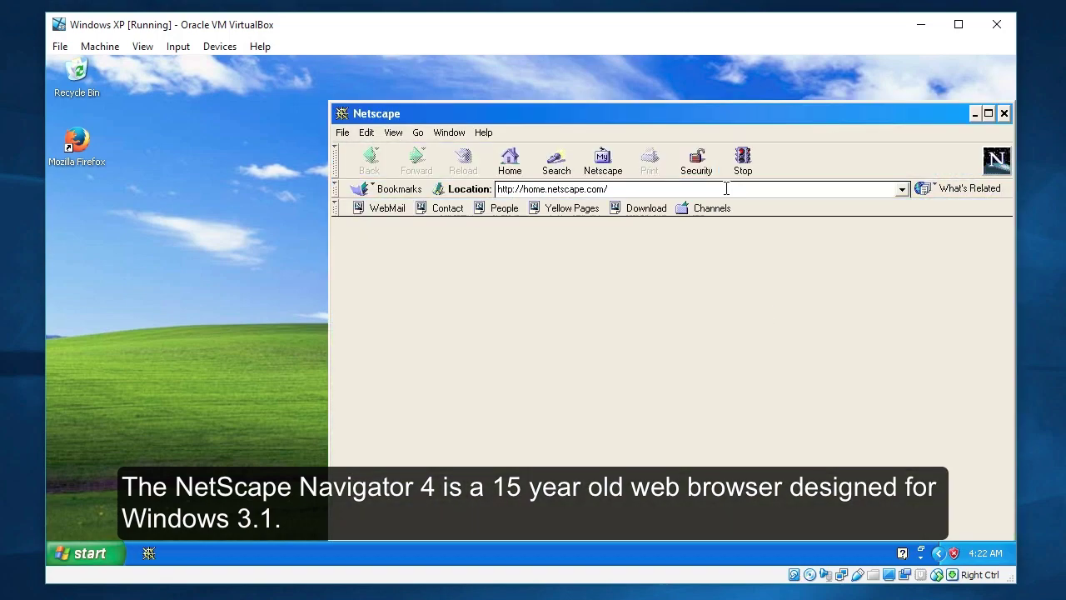
Step: Reposition the Netscape window and load google.com in it
left_click(533, 369)
left_click_drag(574, 116, 536, 82)
left_click(588, 145)
type("googl")
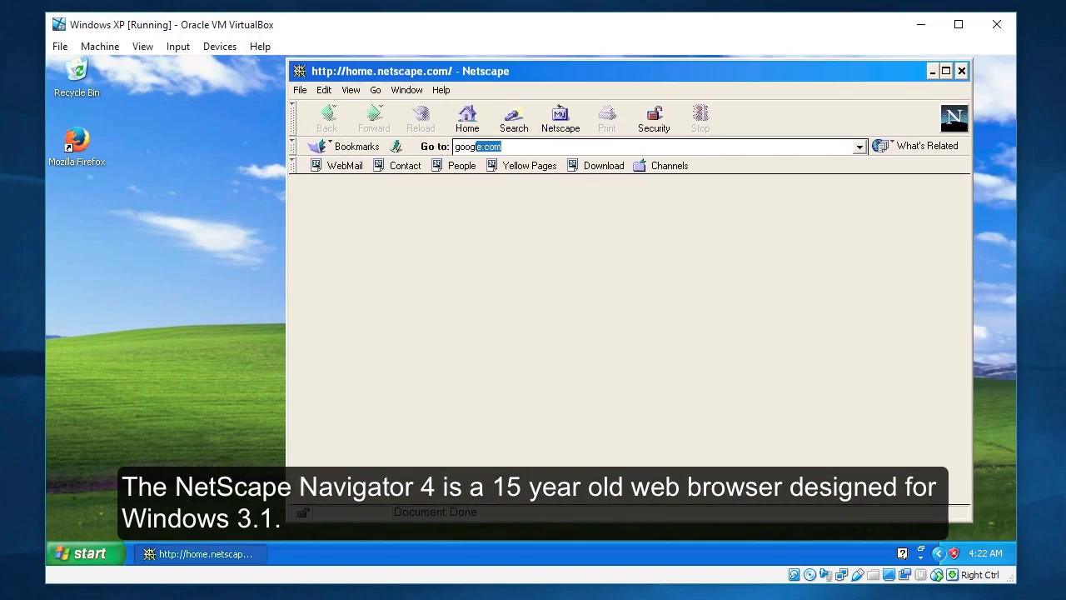
key("Return")
right_click(601, 257)
left_click(862, 247)
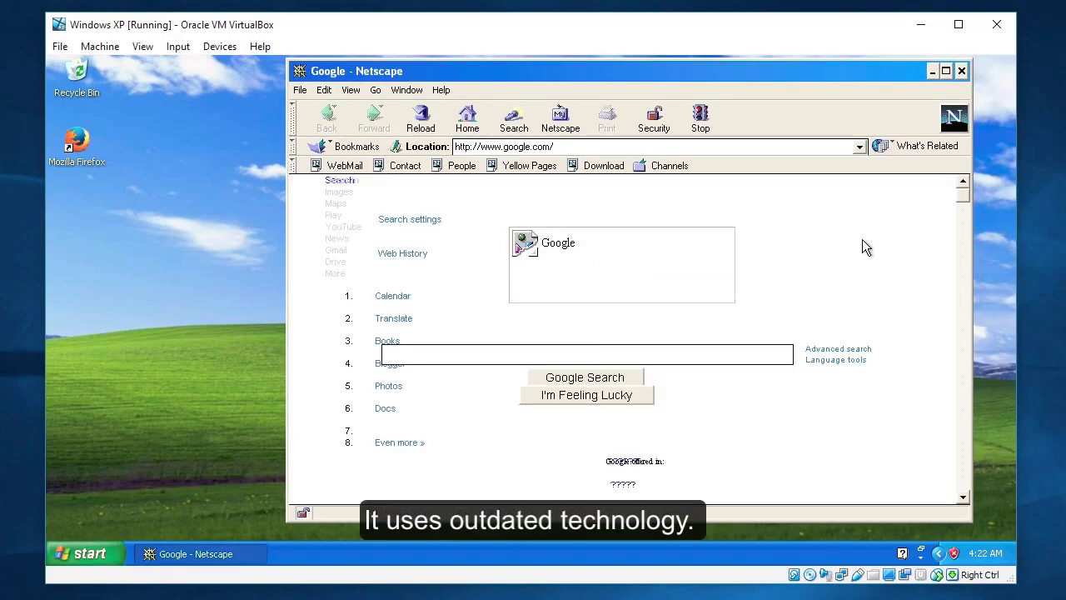
Step: Search Google for "skype", look through the results and close Netscape Navigator
right_click(708, 228)
left_click(757, 305)
left_click(555, 377)
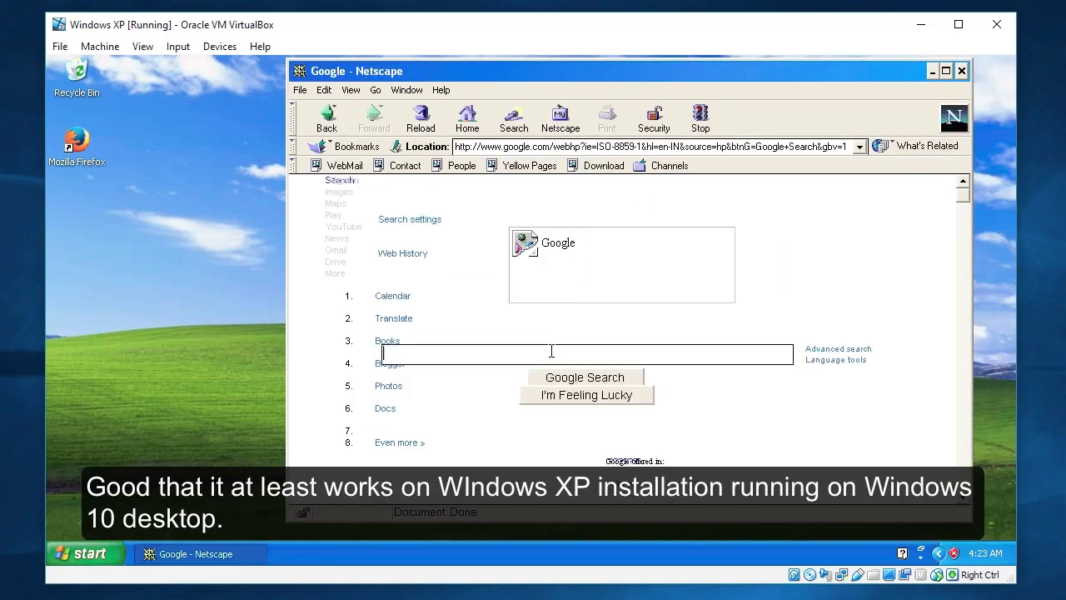
type("skype")
key("Return")
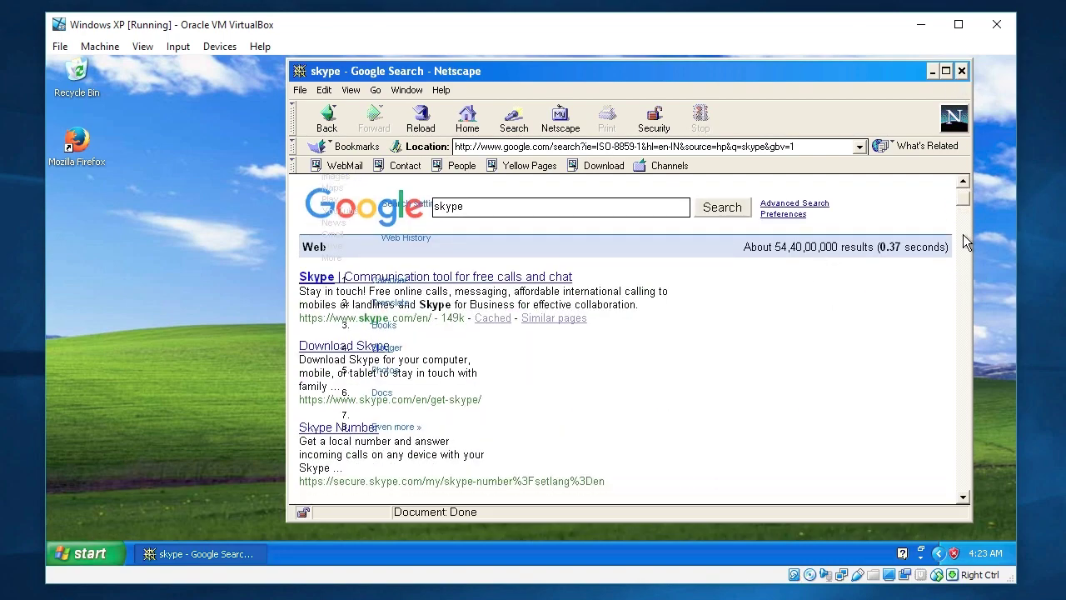
scroll(952, 202, "down", 5)
left_click(958, 73)
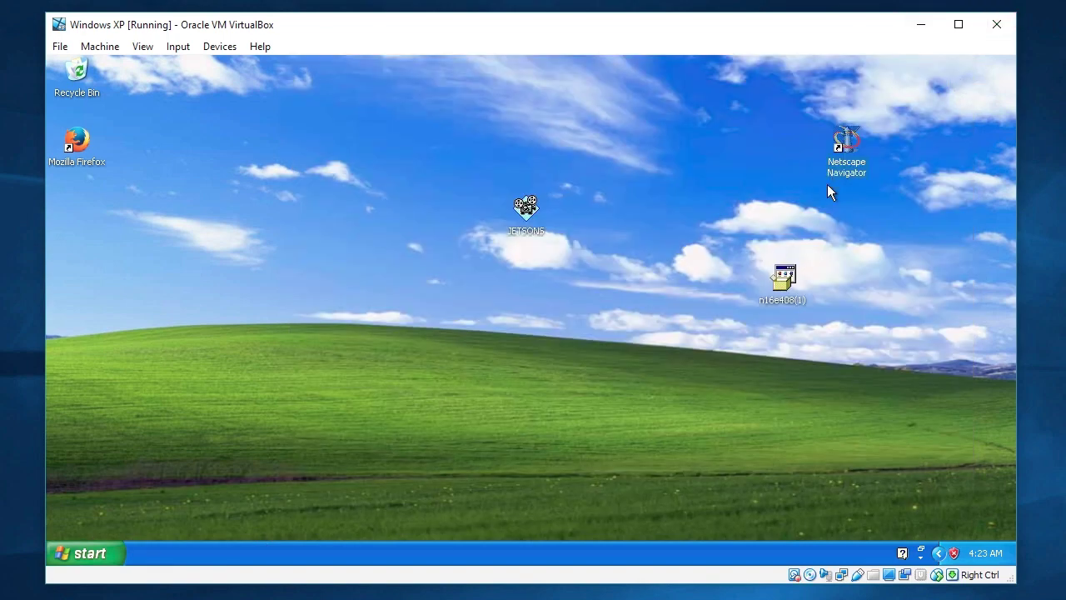
Step: Launch the JETSONS game, reposition its window, play Jetsons Space Race and close it
left_click(510, 201)
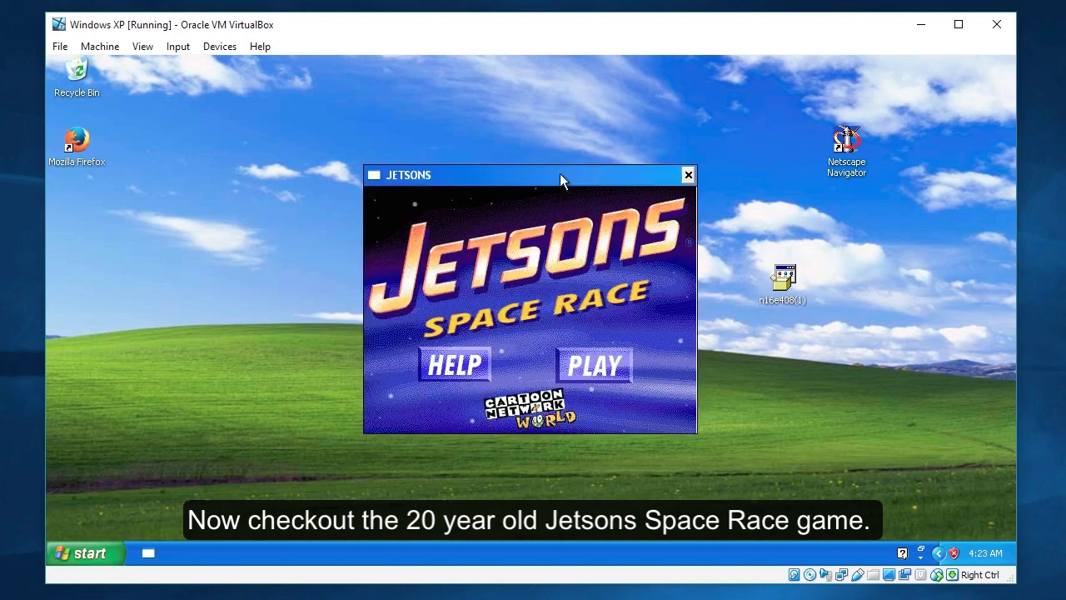
left_click_drag(560, 174, 589, 108)
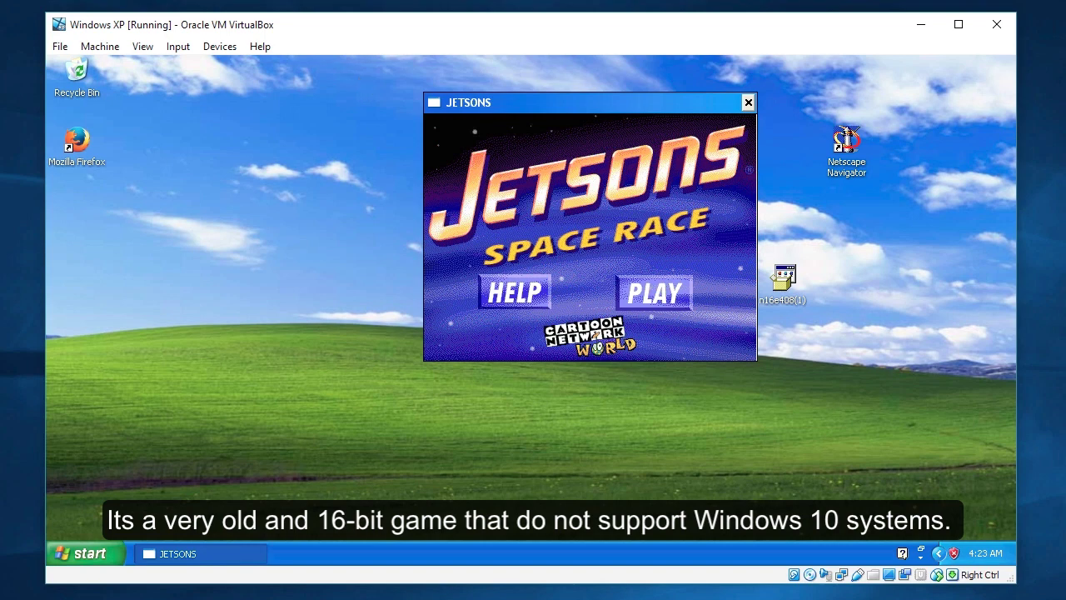
left_click(658, 293)
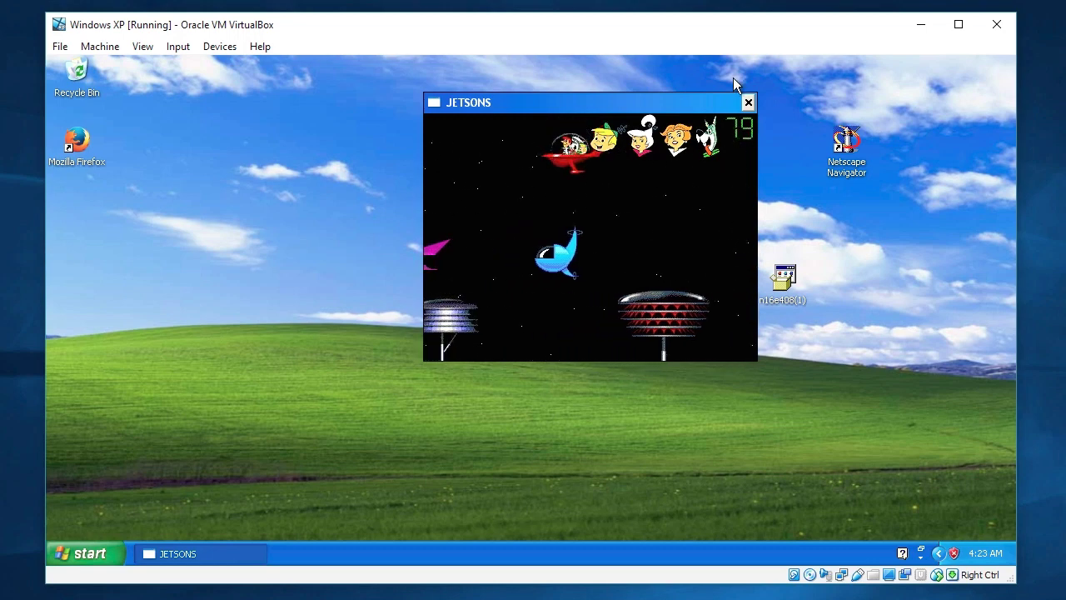
left_click(748, 102)
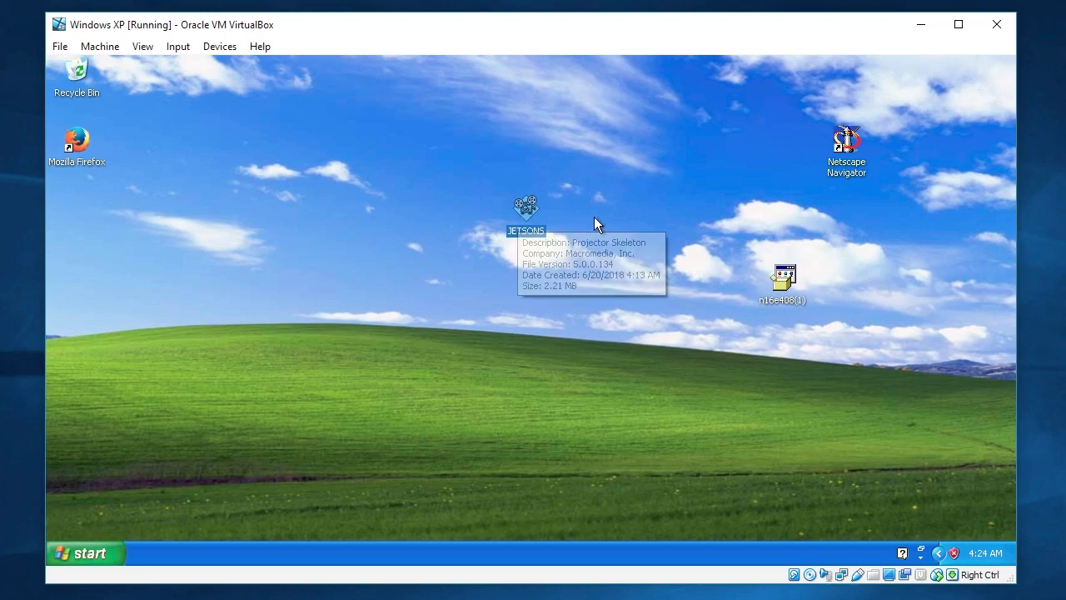
Step: Minimize the Windows XP virtual machine window and the VirtualBox Manager window on the Windows 10 desktop
mouse_move(524, 222)
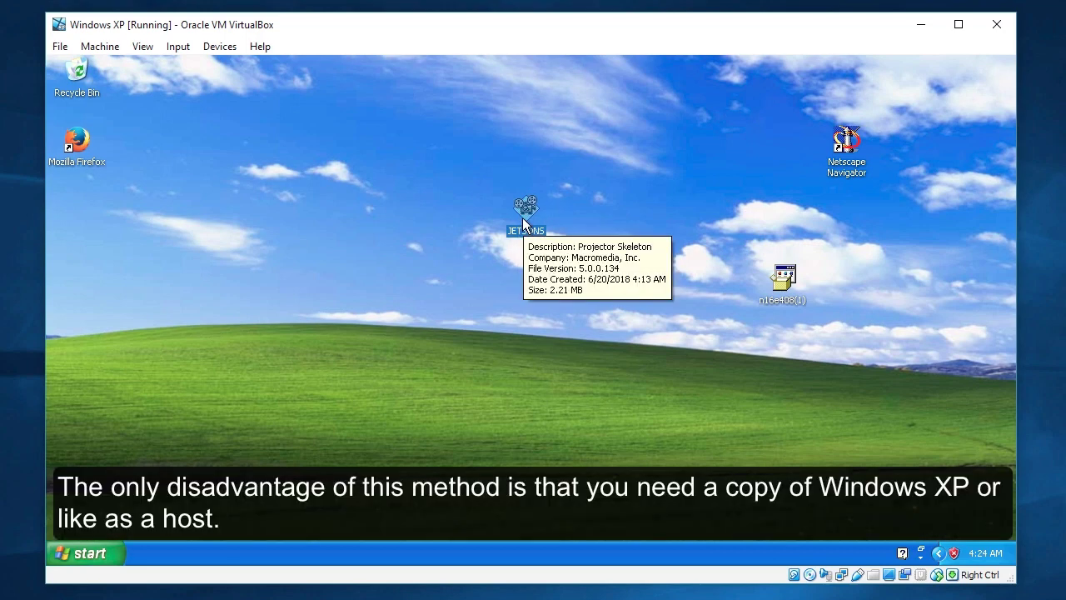
left_click(923, 26)
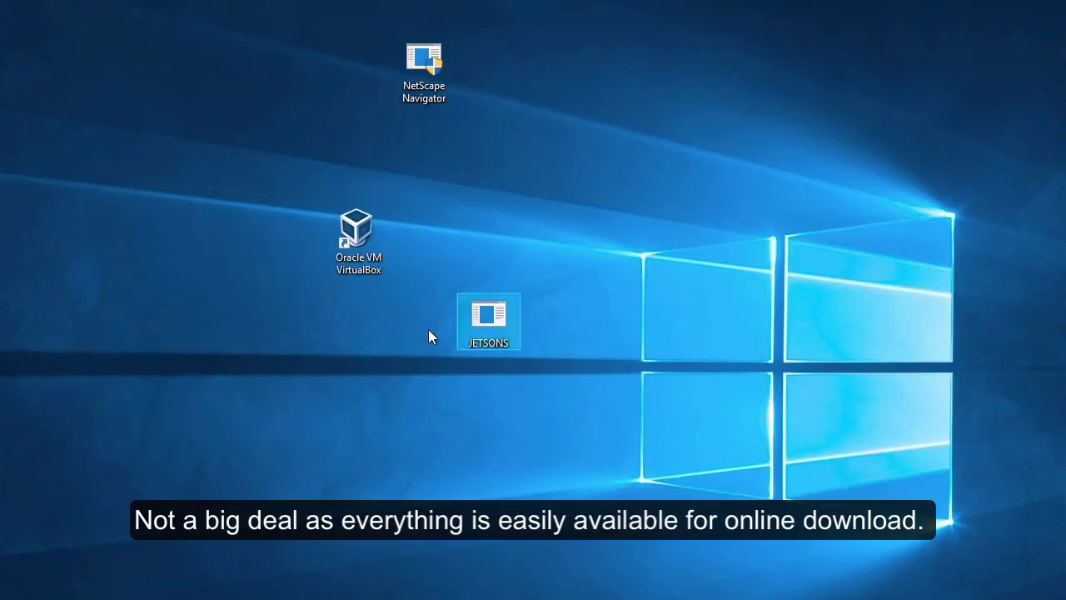
mouse_move(497, 323)
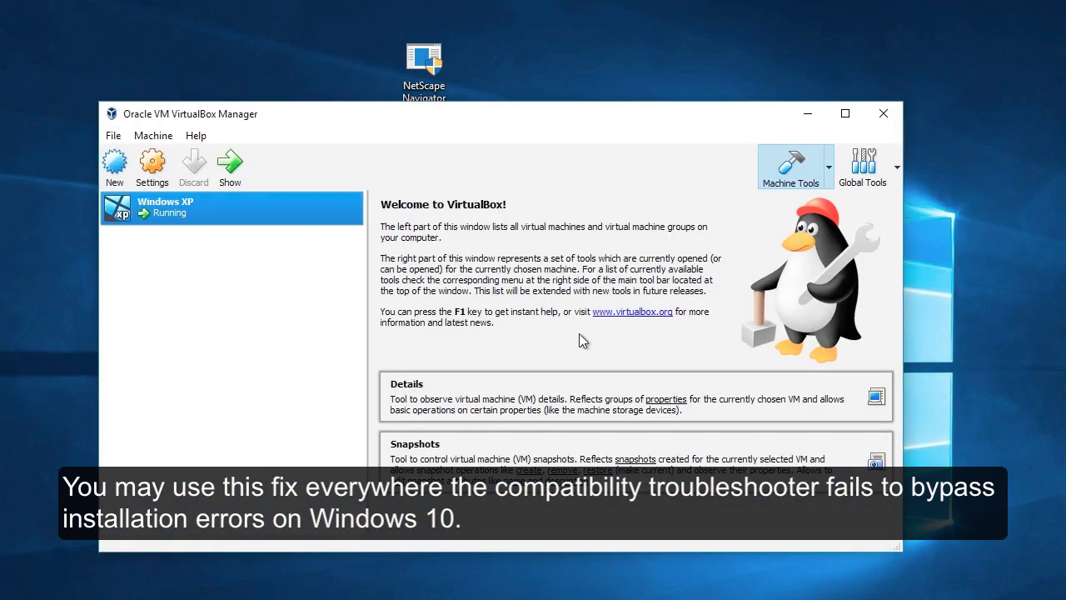
left_click(805, 115)
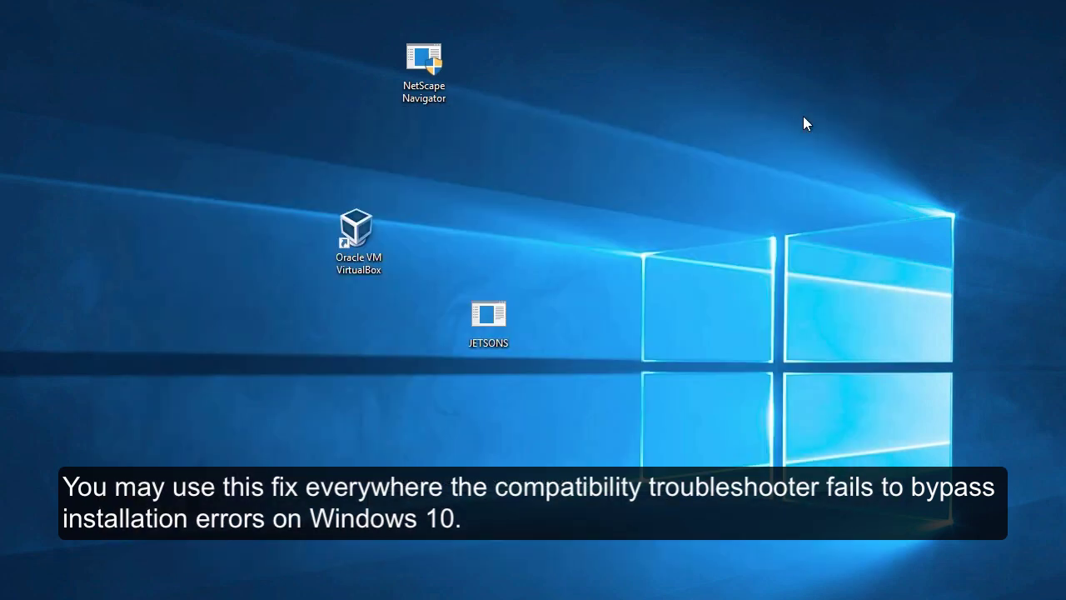